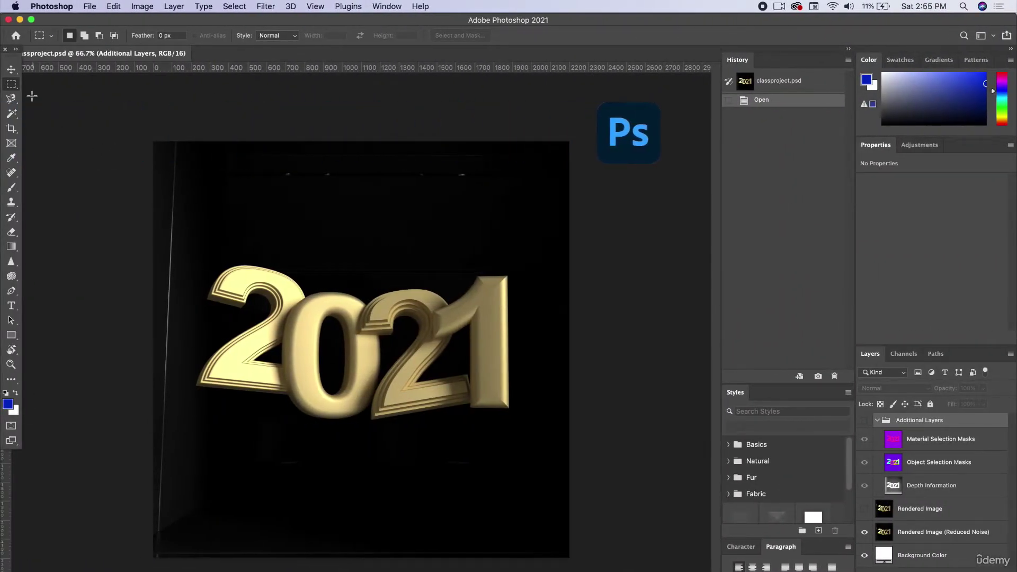
Switch to the Move tool, zoom in and select the Rendered Image (Reduced Noise) layer.
click(12, 70)
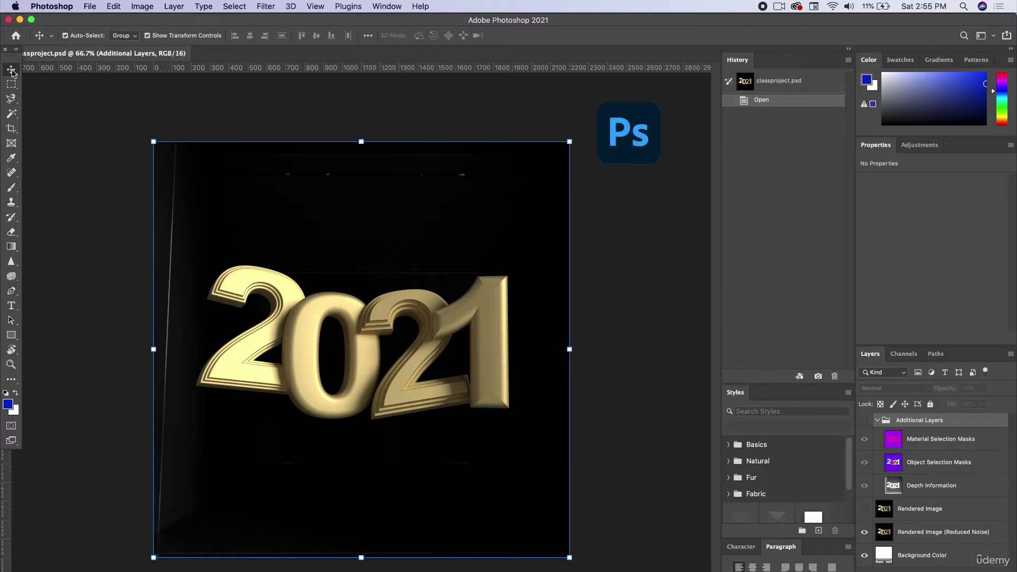
click(310, 116)
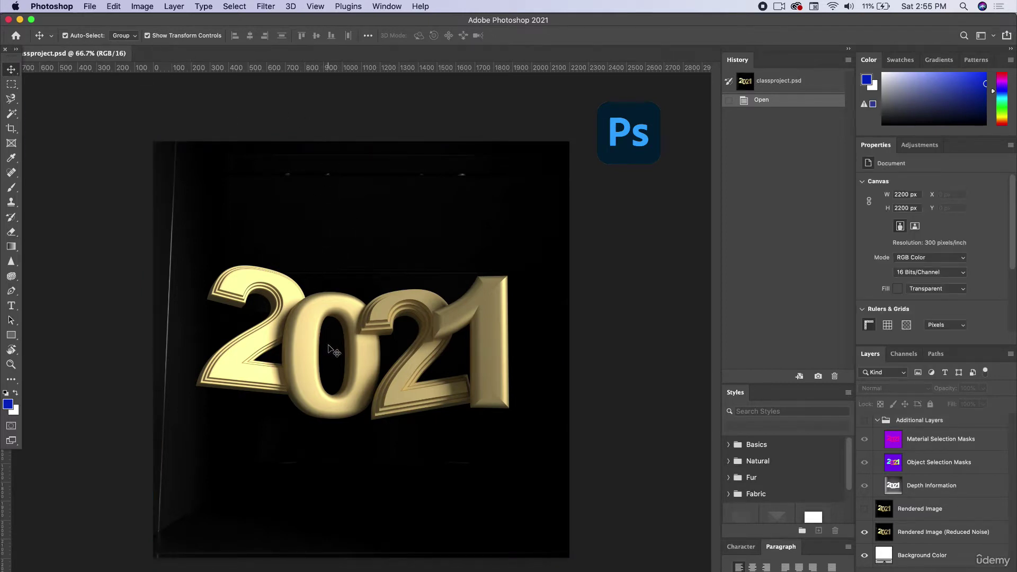
alt+scroll(333, 359, up, 5)
scroll(332, 360, up, 2)
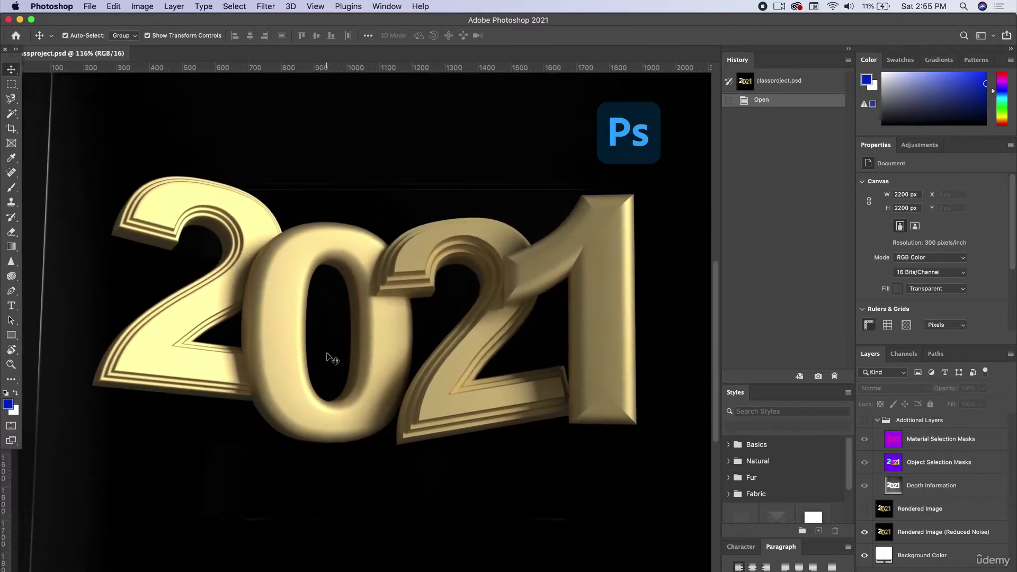
click(340, 356)
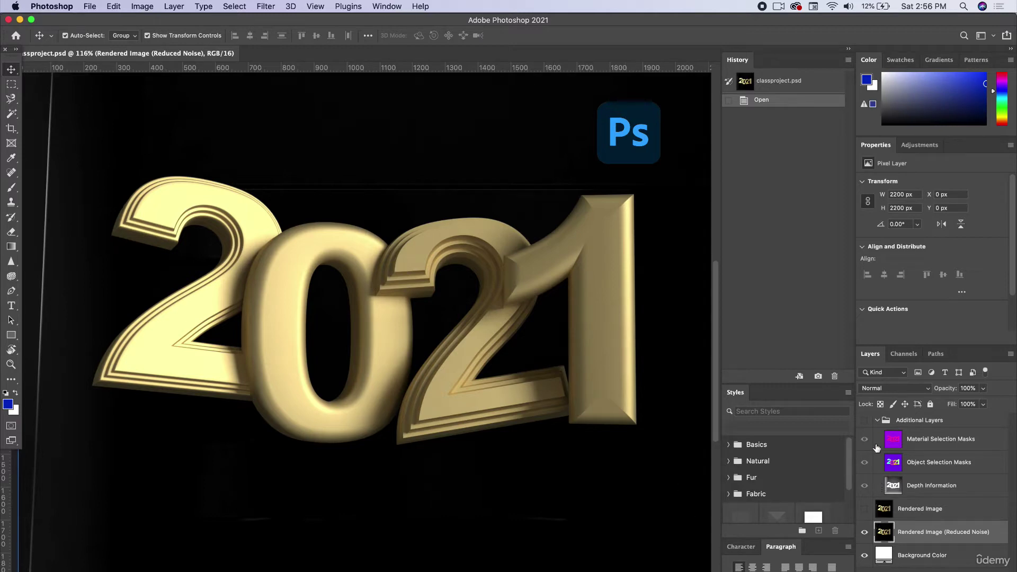
Preview the purple selection masks, then hide and collapse the Additional Layers group.
click(866, 423)
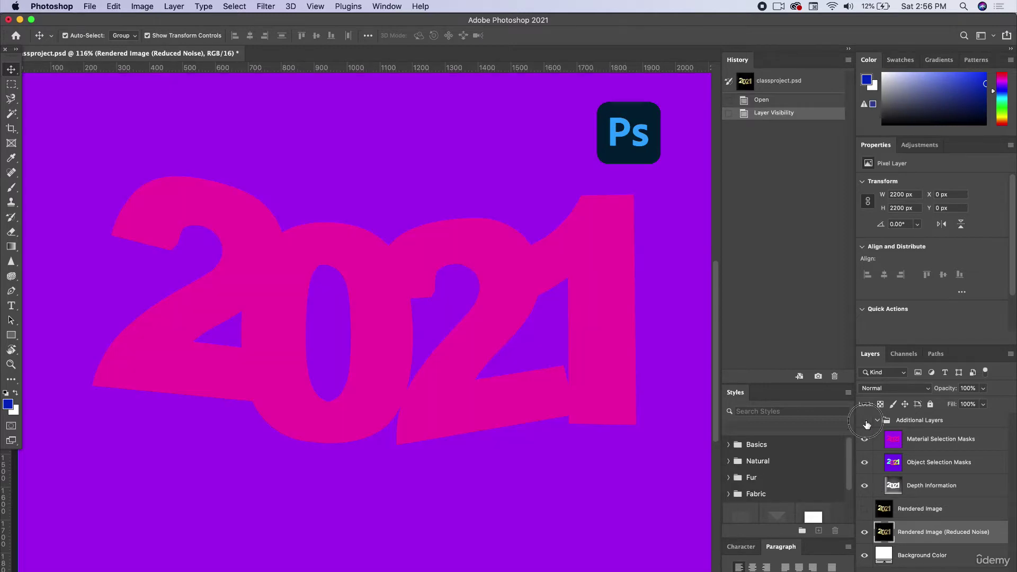
click(866, 423)
click(866, 423)
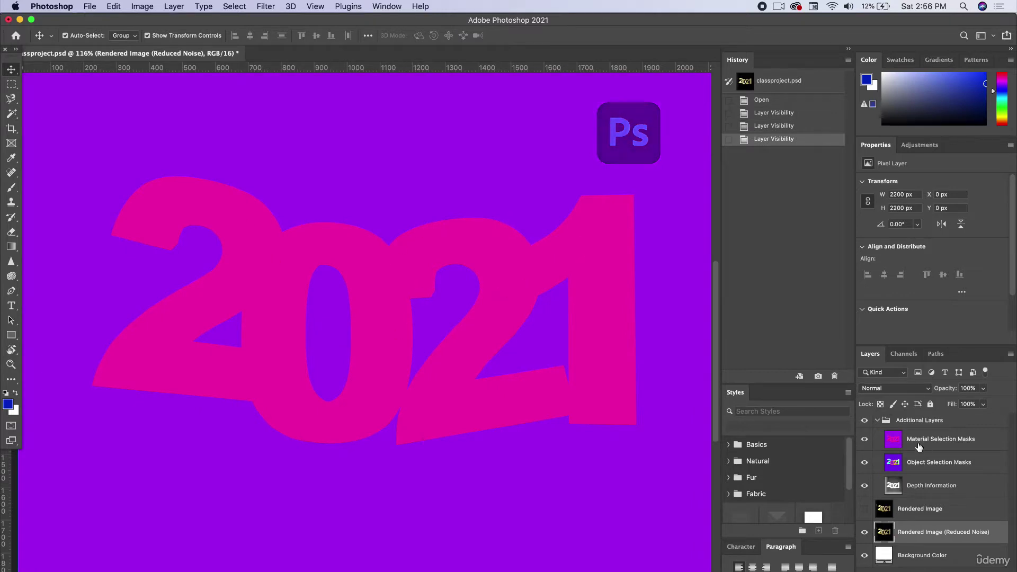
click(866, 423)
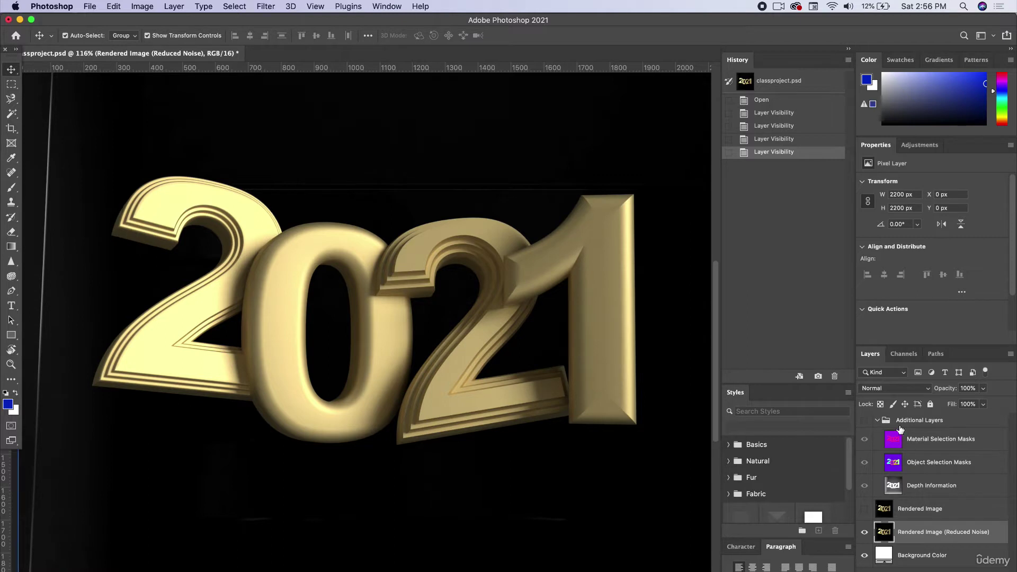
click(877, 421)
click(916, 442)
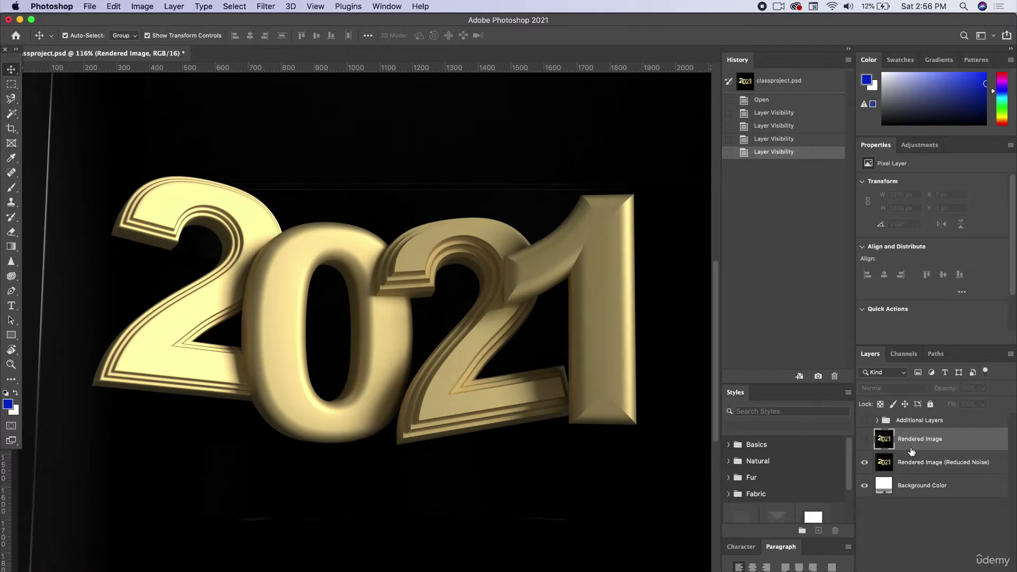
click(910, 465)
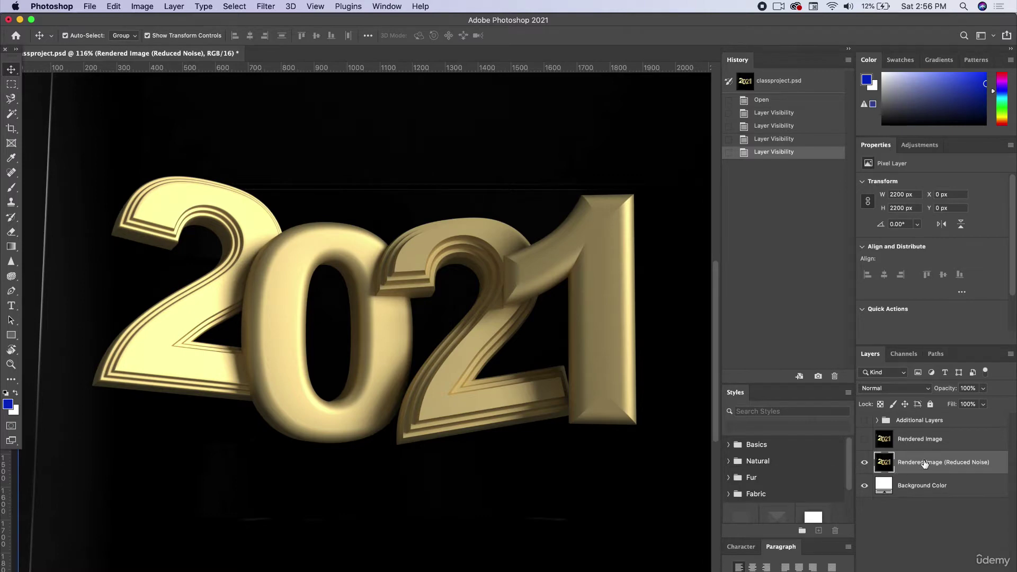
Convert the Rendered Image (Reduced Noise) layer to a smart object and bring up Image > Adjustments.
right_click(926, 463)
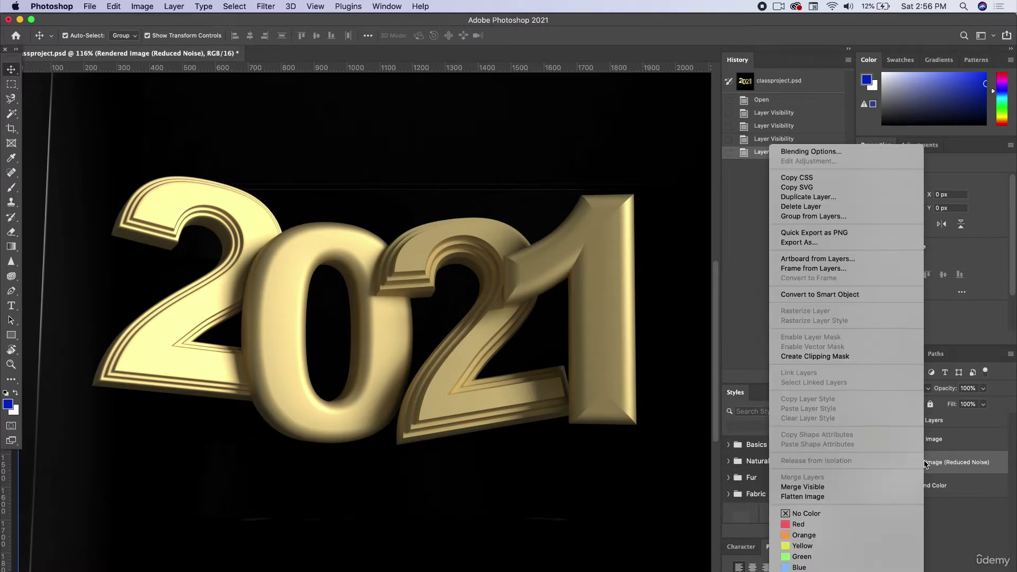
click(821, 296)
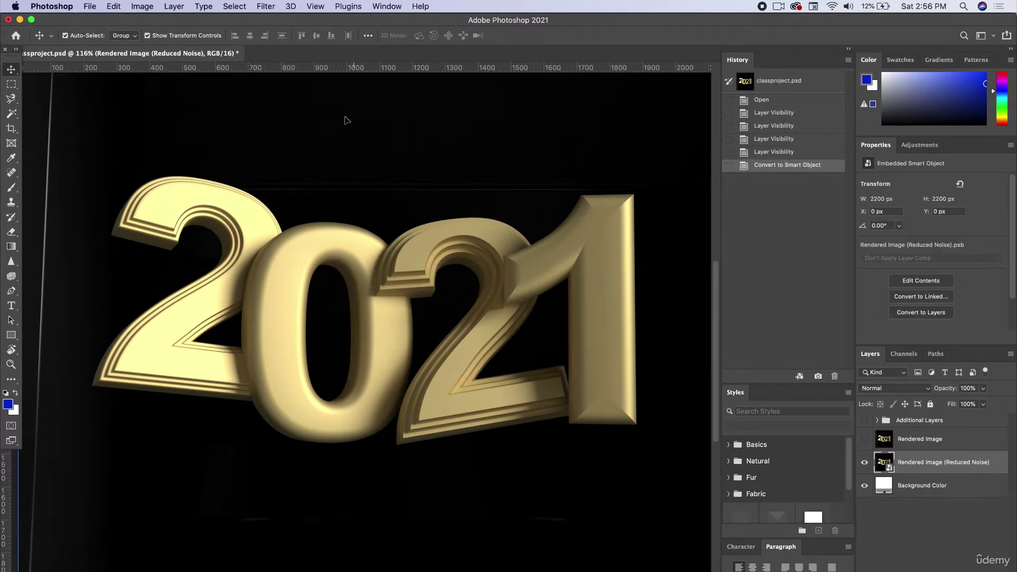
click(140, 6)
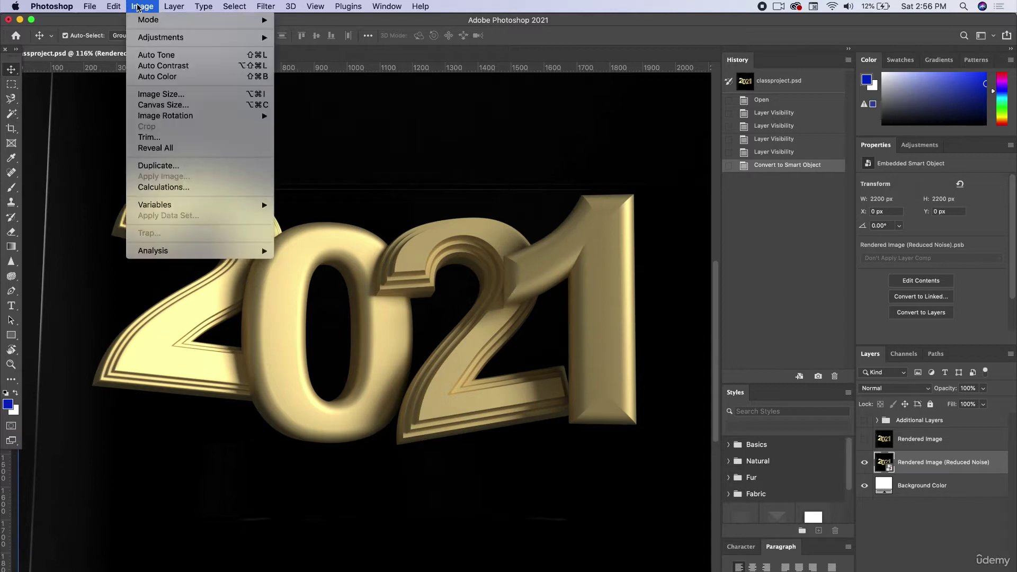
mouse_move(157, 38)
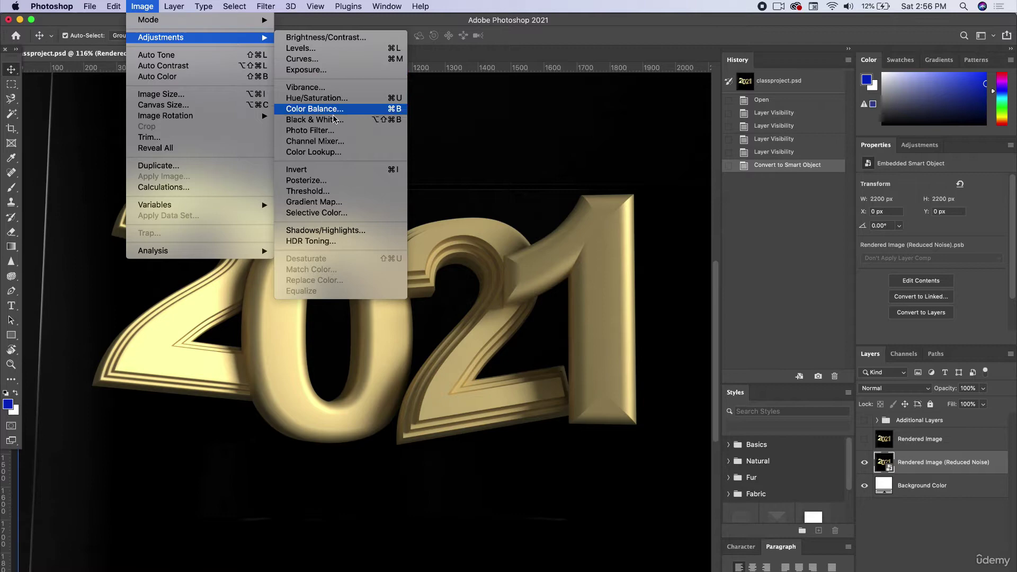
Add a Shadows/Highlights adjustment, trying Shadows 46 and Highlights 34 before resetting them.
click(326, 230)
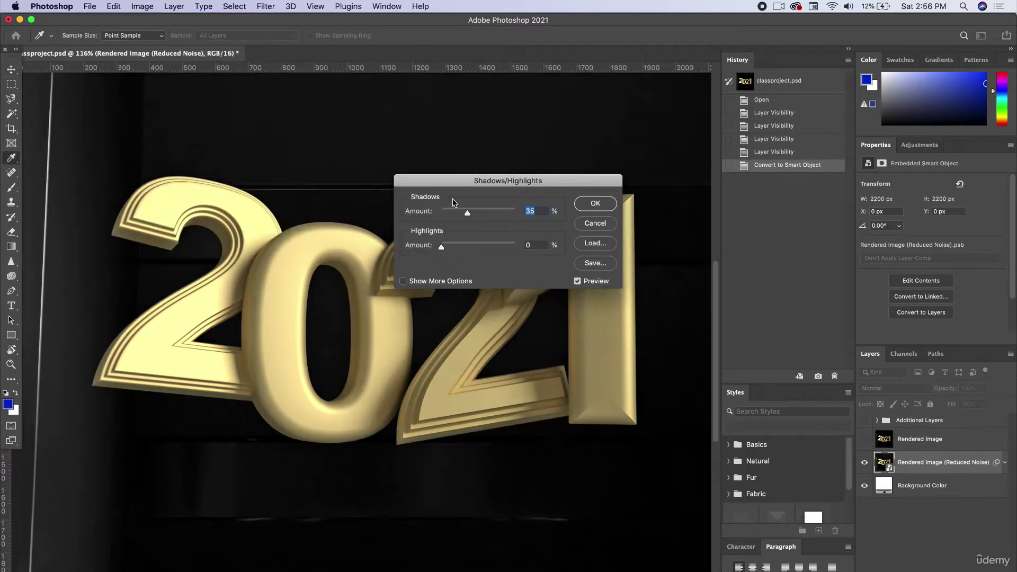
drag(459, 179, 657, 260)
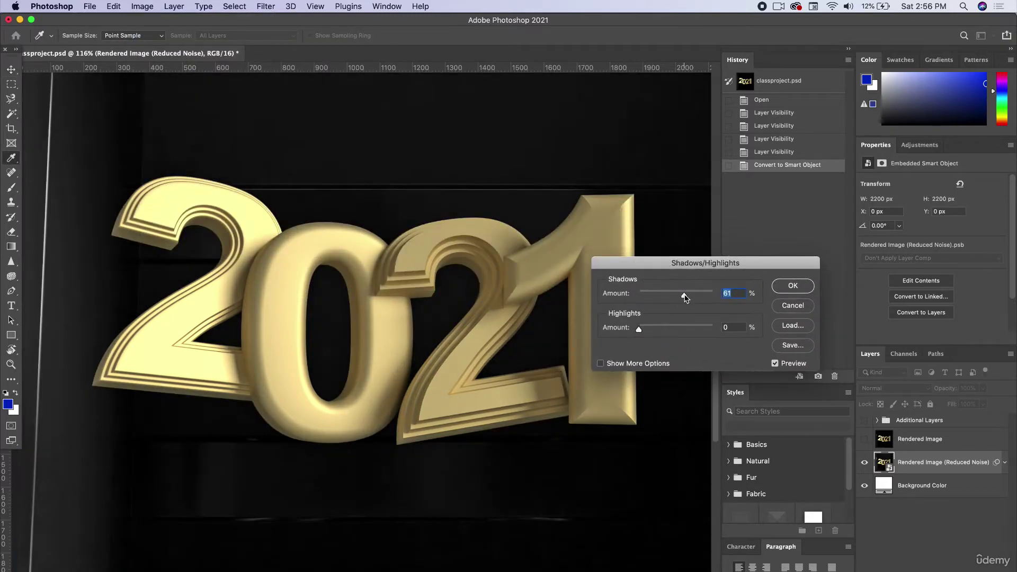
drag(684, 296, 673, 295)
mouse_move(639, 329)
mouse_down()
mouse_move(669, 329)
mouse_move(639, 329)
mouse_up()
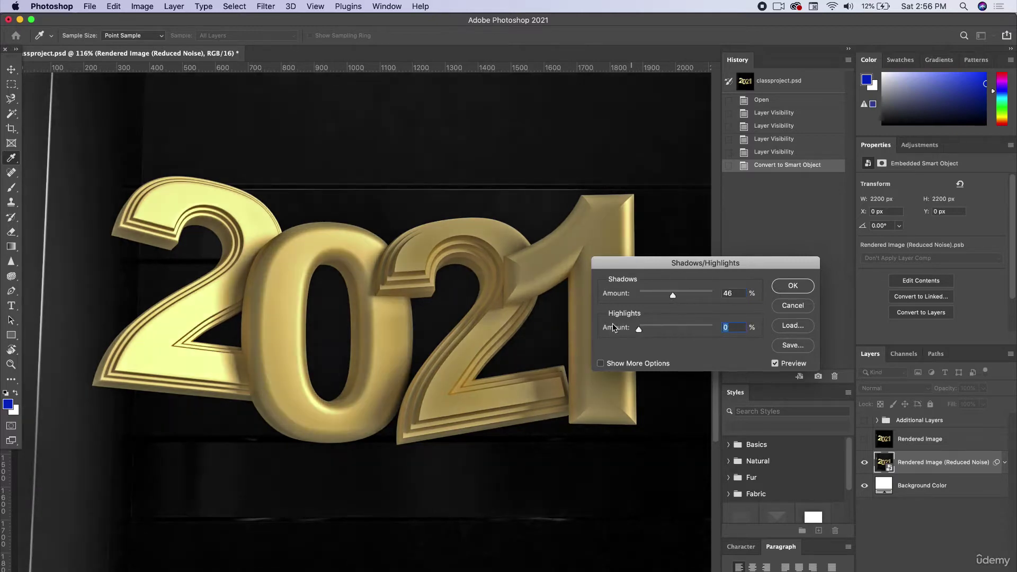
mouse_move(656, 295)
mouse_down()
mouse_move(639, 295)
mouse_move(672, 296)
mouse_up()
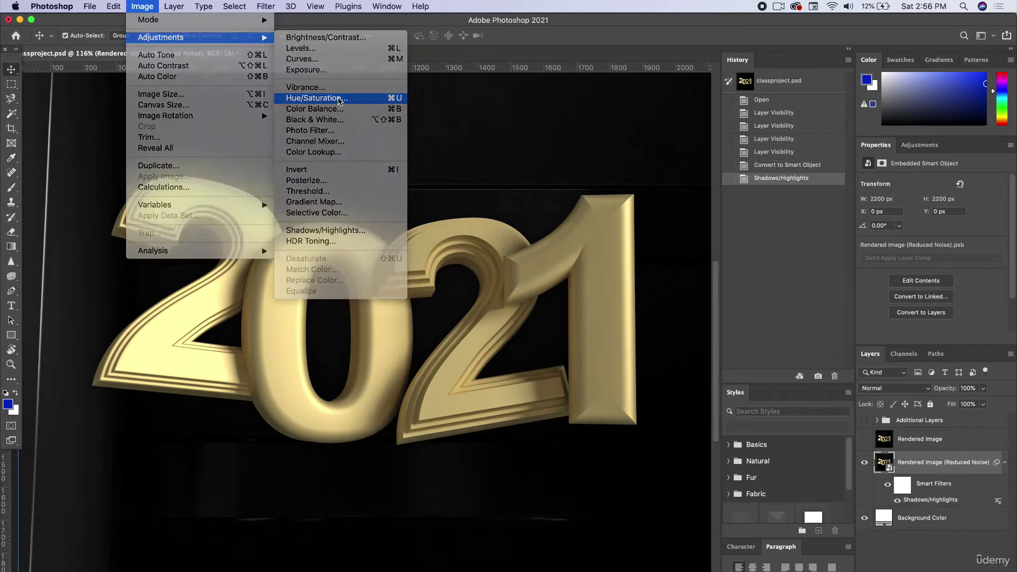
Set Hue/Saturation to Hue -7 and Saturation +4 for a warmer gold.
click(339, 101)
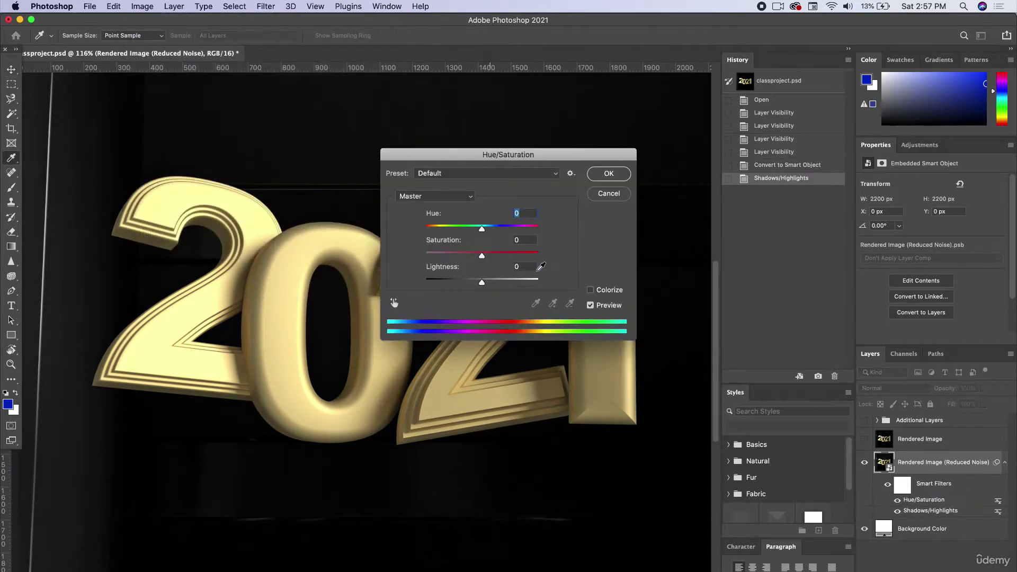
drag(461, 155, 584, 175)
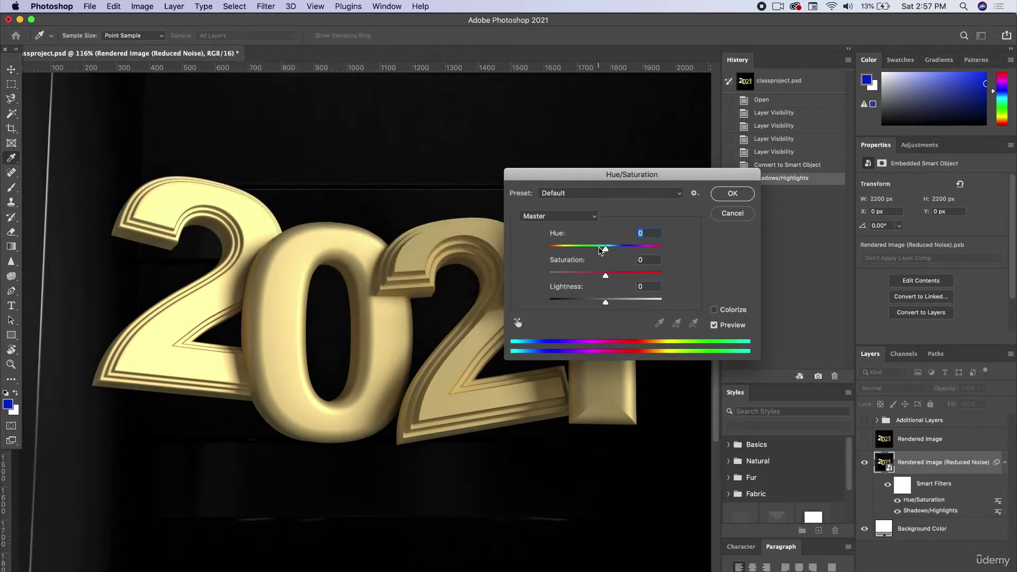
drag(604, 249, 598, 250)
drag(577, 174, 648, 182)
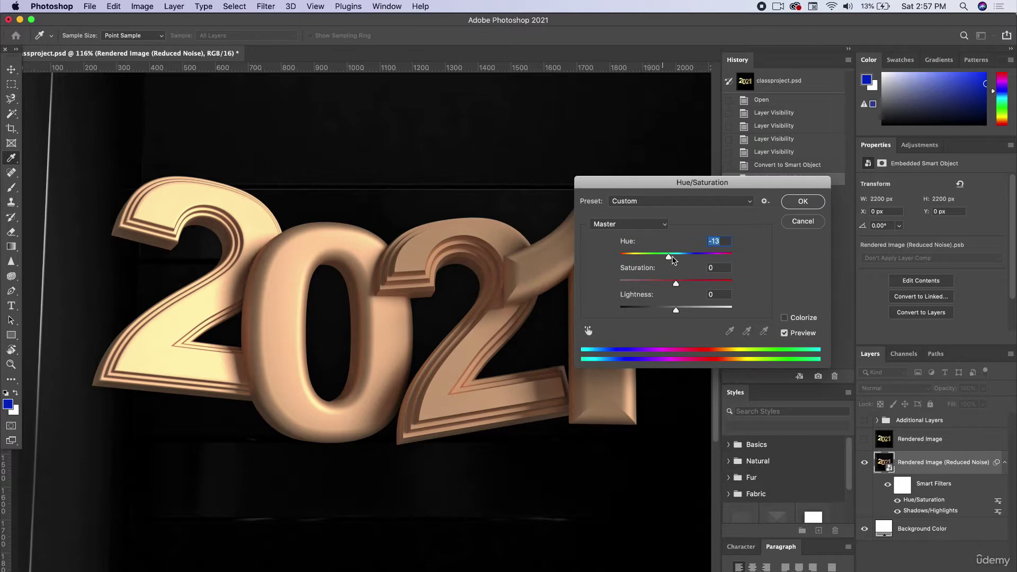
drag(673, 260, 677, 260)
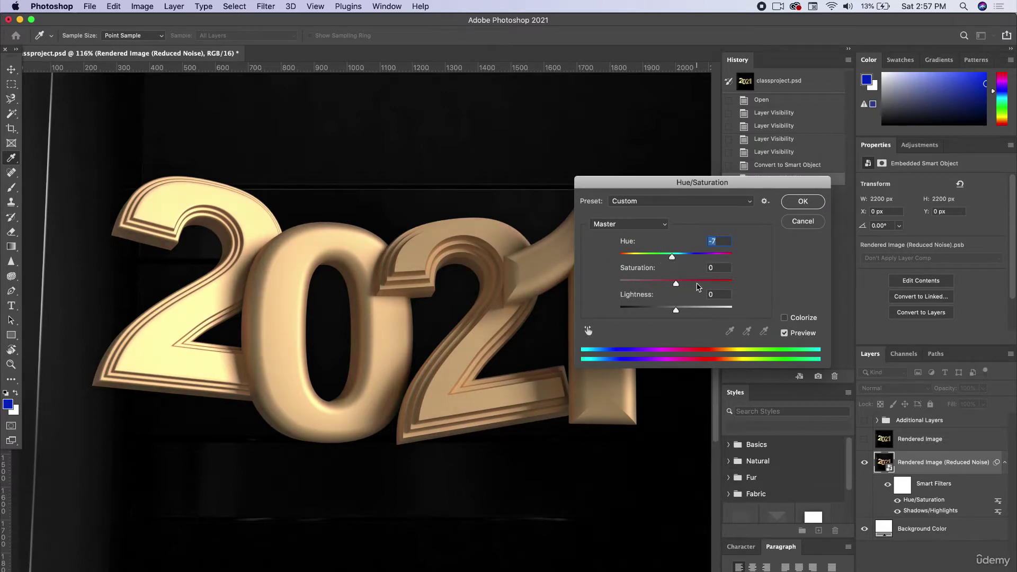
click(697, 284)
drag(697, 284, 678, 284)
Confirm the Hue/Saturation change and apply Filter > Sharpen > Sharpen More to the render.
key(Return)
click(267, 6)
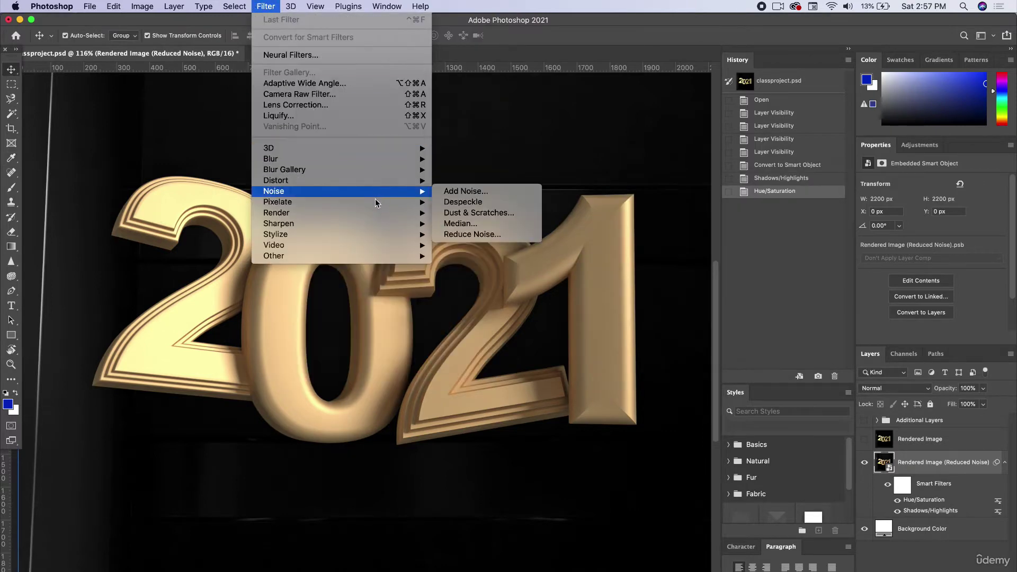
mouse_move(375, 223)
click(455, 256)
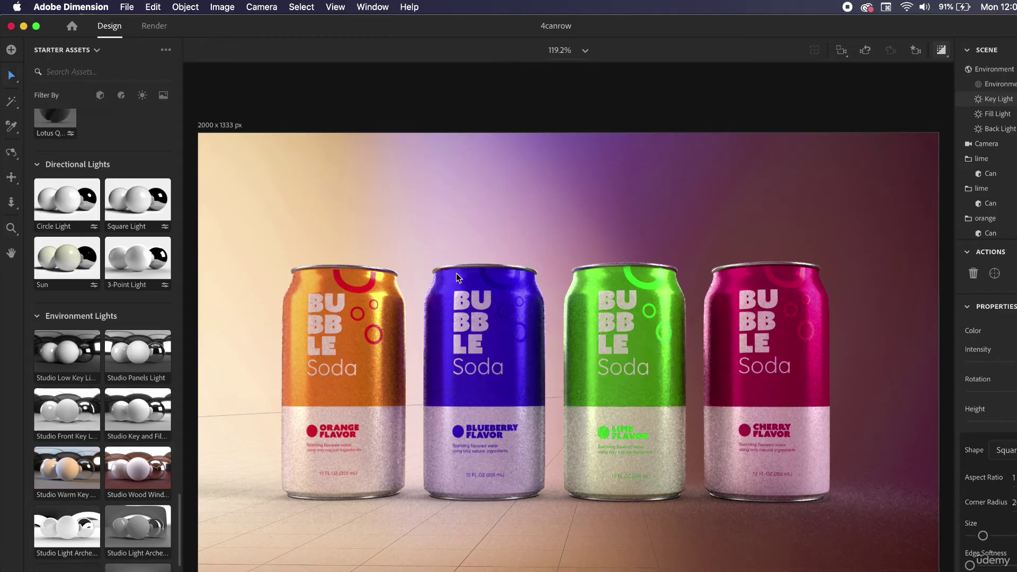
Dolly the camera back from the four soda cans and lift the orange can upward.
click(11, 202)
drag(525, 345, 530, 473)
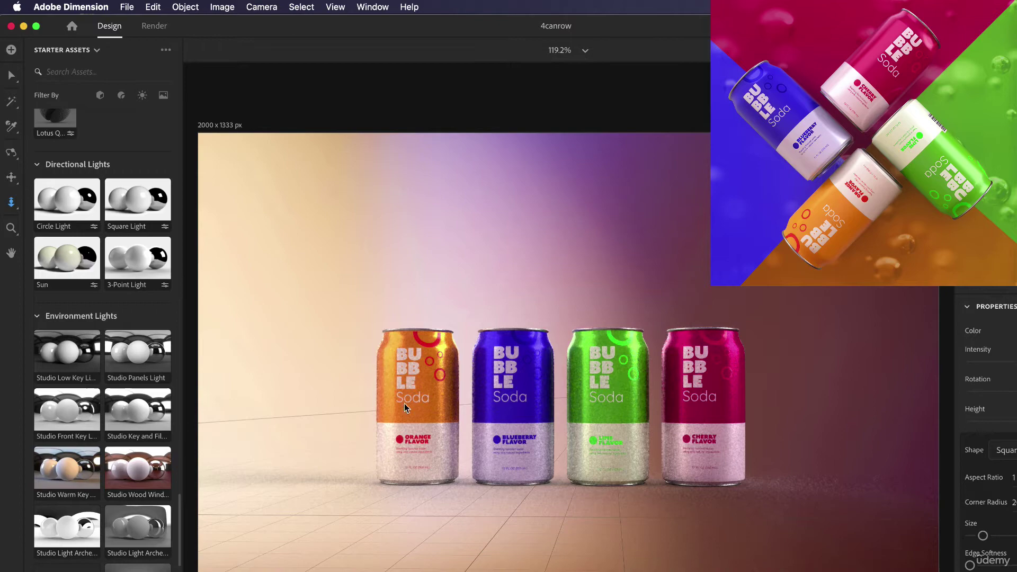
key(v)
click(421, 412)
drag(418, 412, 419, 282)
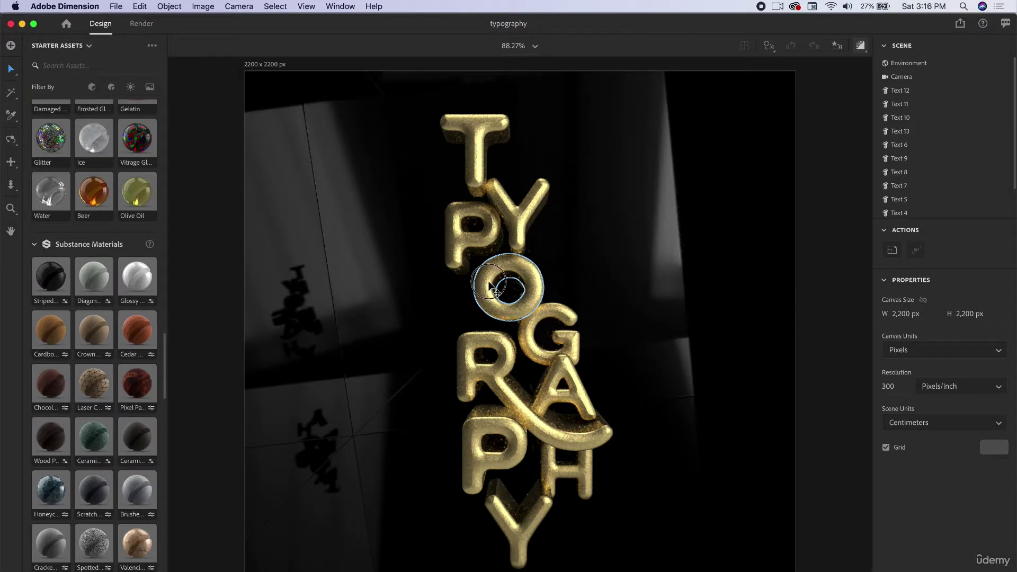
Orbit the camera around the gold TYPOGRAPHY letters, then dolly in on the middle of the stack.
click(490, 285)
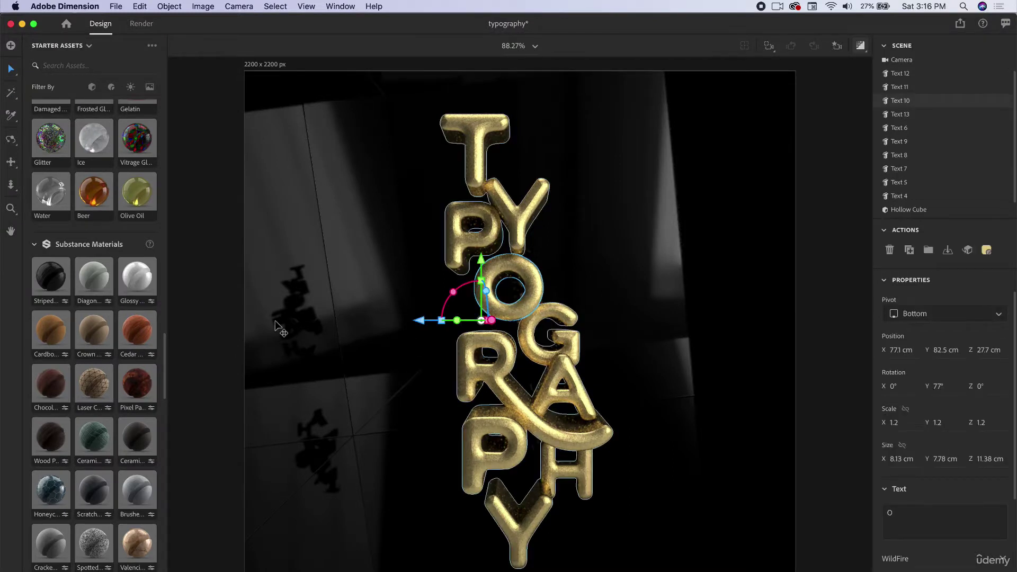
key(1)
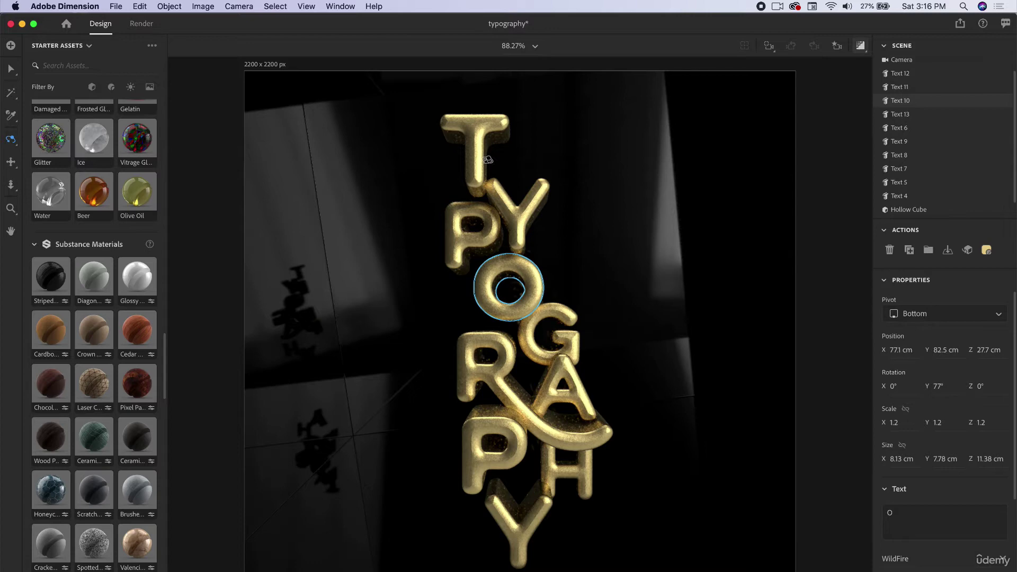
click(11, 69)
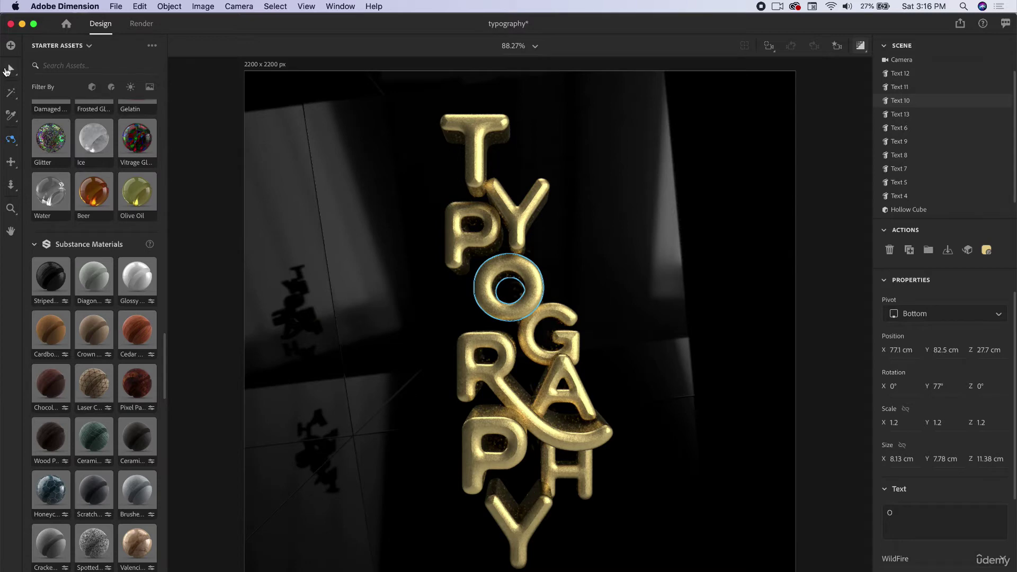
click(470, 133)
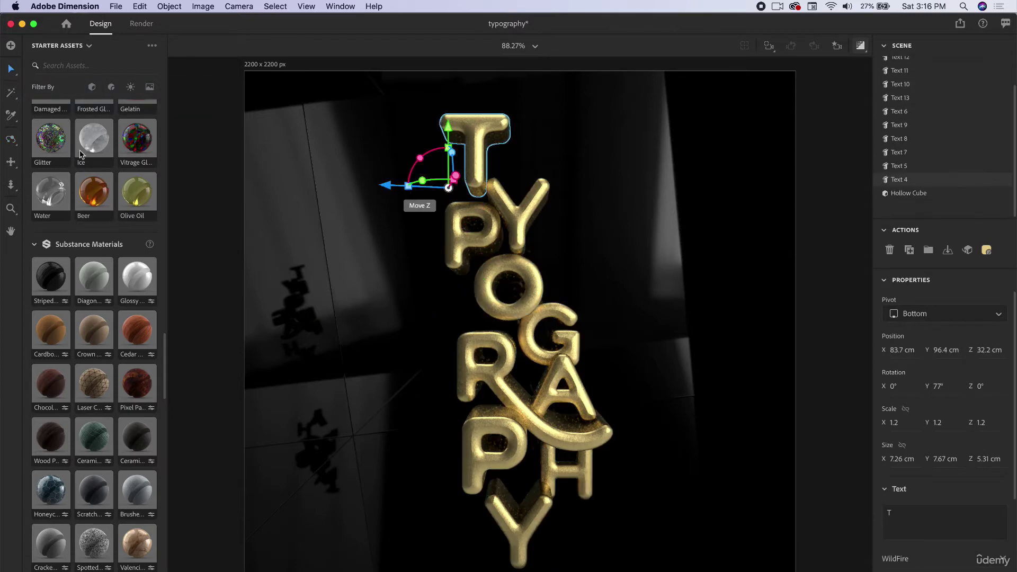
click(10, 139)
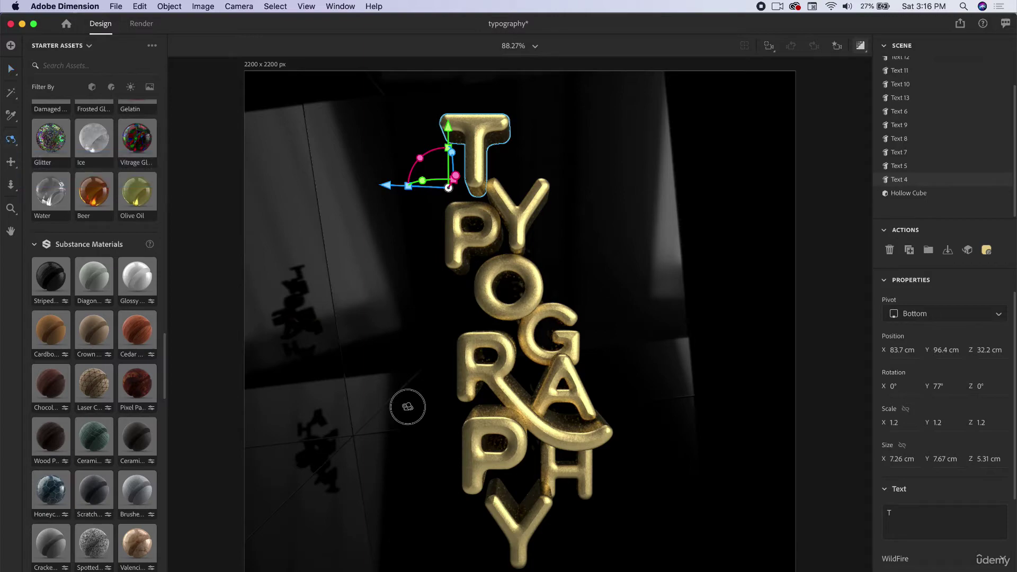
mouse_move(407, 407)
mouse_down()
mouse_move(415, 434)
mouse_move(712, 438)
mouse_move(461, 393)
mouse_move(354, 386)
mouse_move(269, 400)
mouse_move(244, 430)
mouse_move(305, 484)
mouse_move(315, 434)
mouse_up()
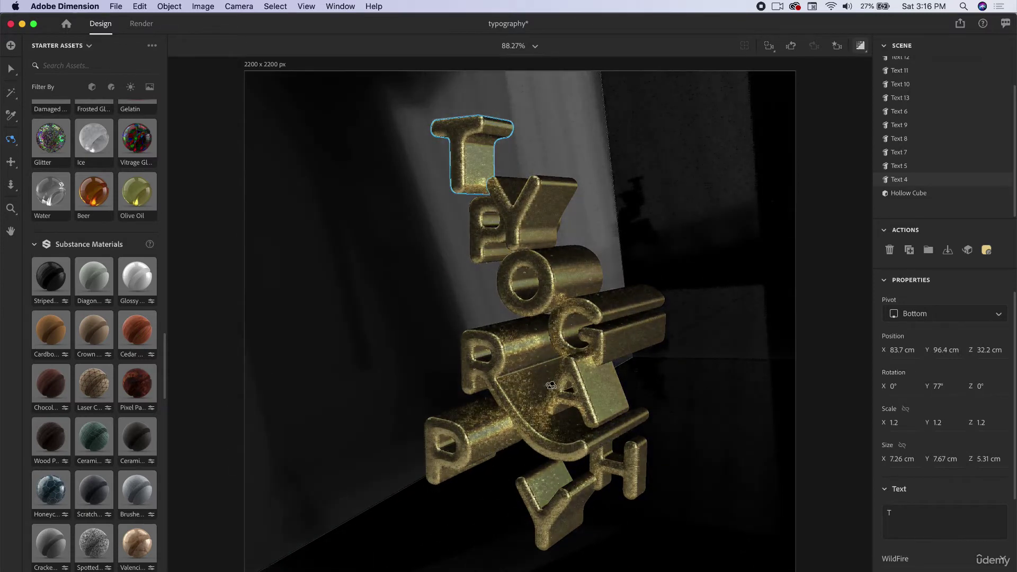
key(v)
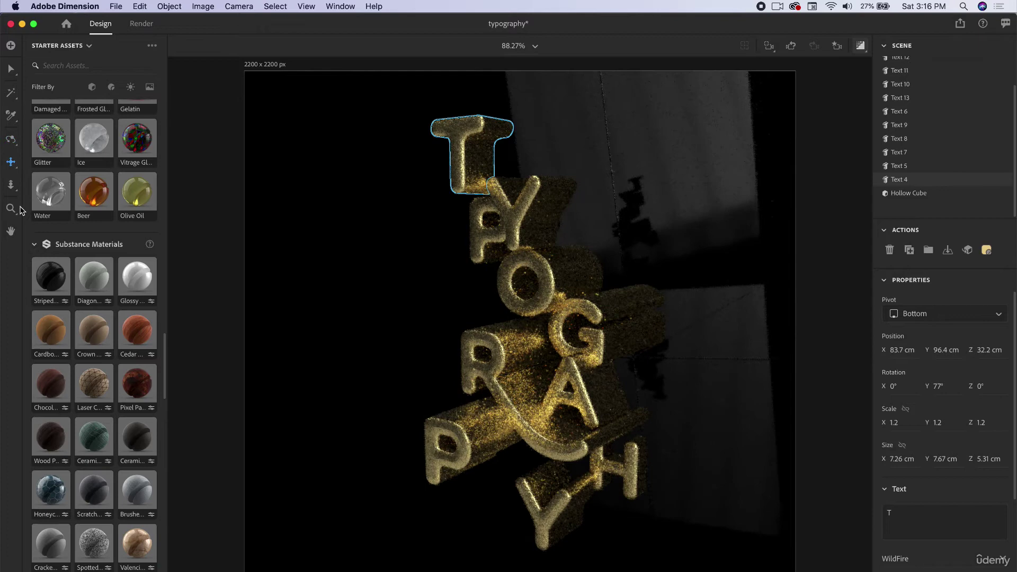
click(11, 184)
mouse_move(359, 370)
mouse_down()
mouse_move(596, 465)
mouse_move(590, 439)
mouse_up()
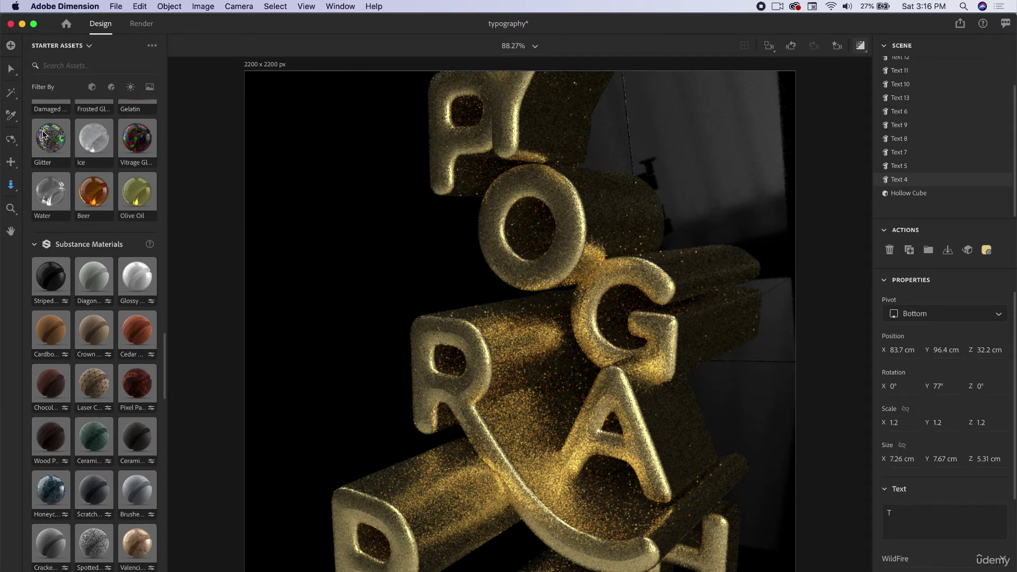
Shift the A slightly along X and set the G's extrusion depth to 17 cm.
click(643, 469)
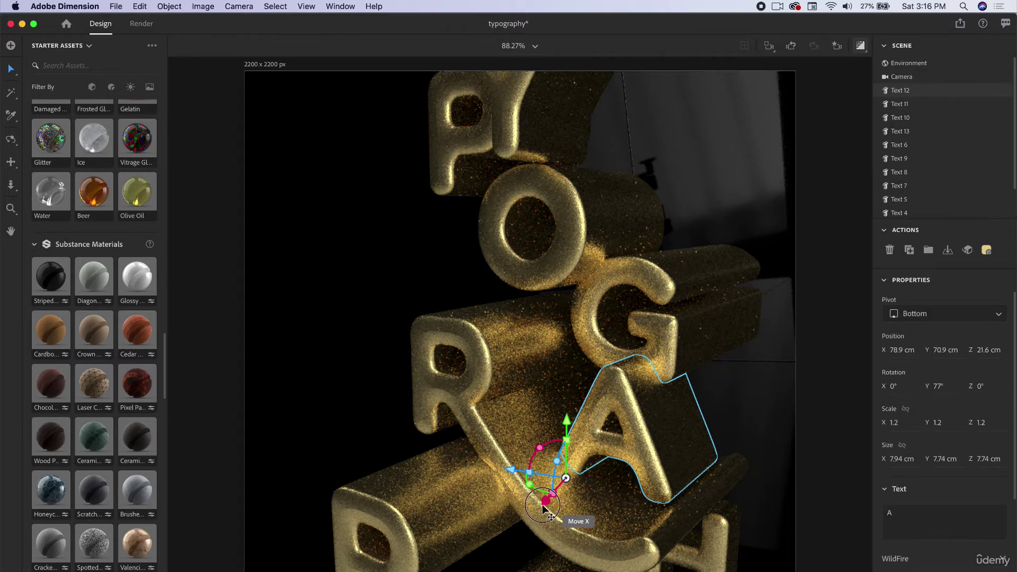
mouse_move(551, 507)
mouse_down()
mouse_move(517, 522)
mouse_move(533, 504)
mouse_up()
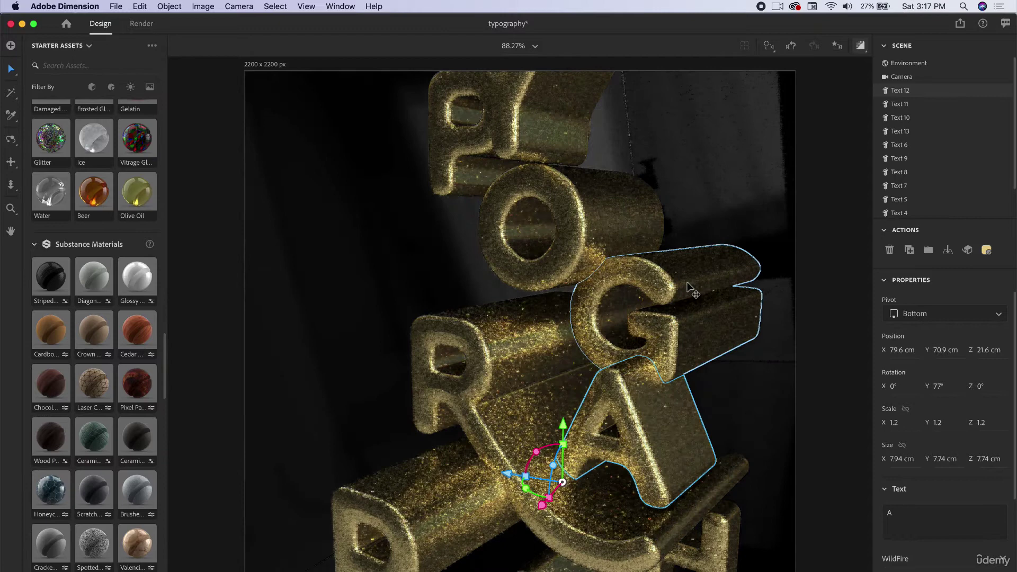
click(688, 282)
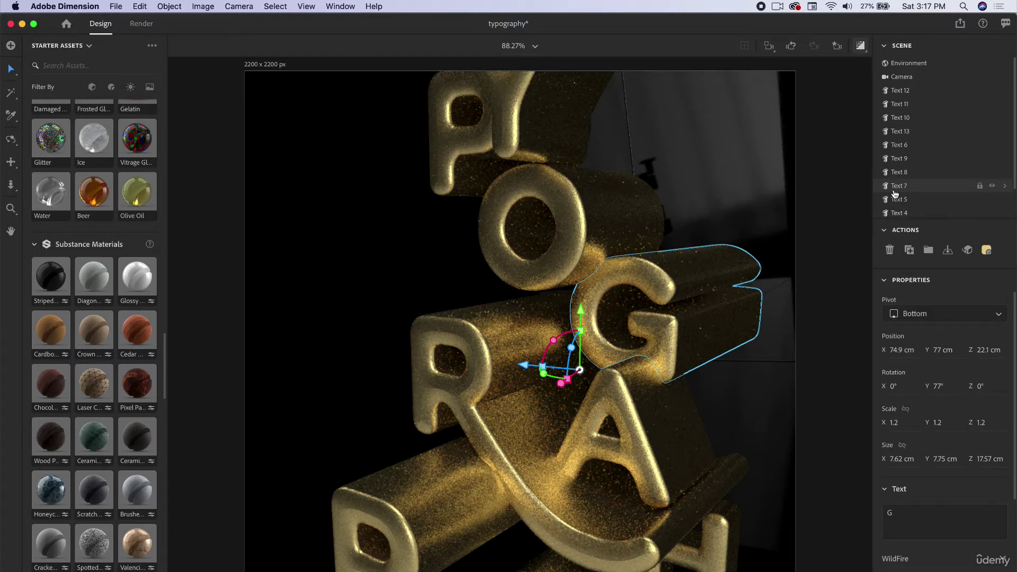
scroll(955, 445, down, 5)
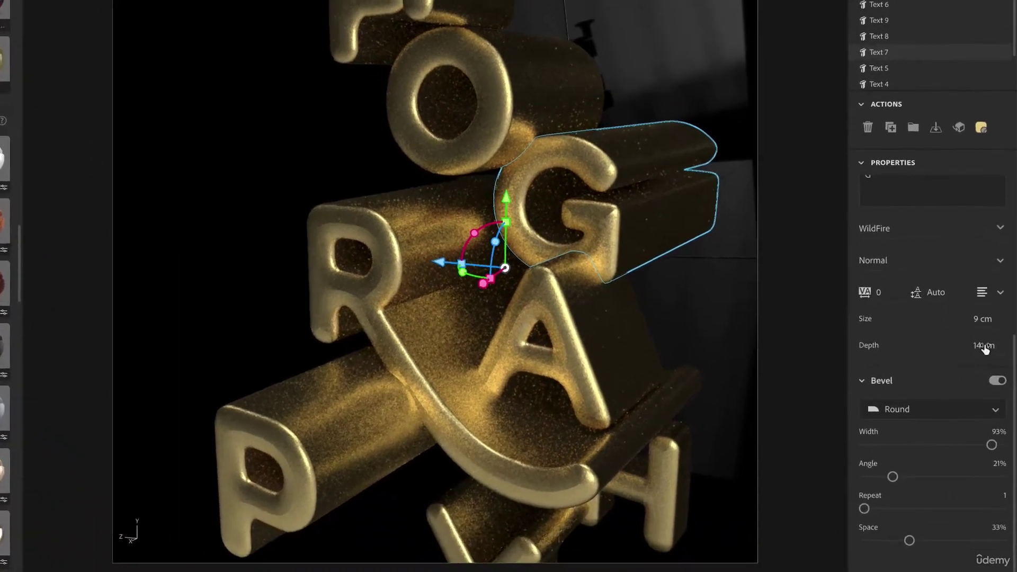
mouse_move(985, 348)
mouse_down()
mouse_move(949, 348)
mouse_move(943, 335)
mouse_move(978, 335)
mouse_up()
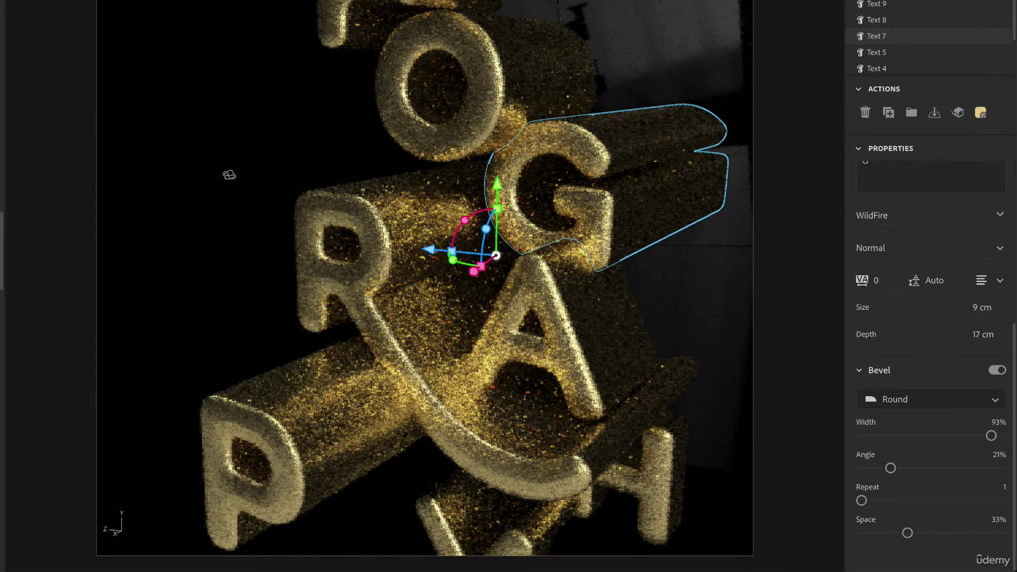
Orbit to view the letters from another angle and select the O.
drag(227, 170, 293, 245)
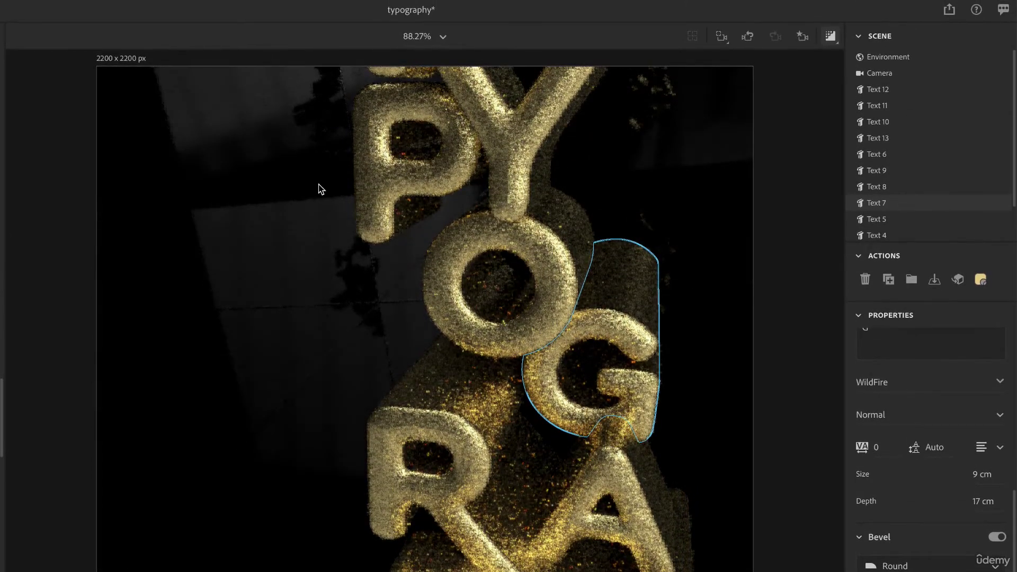
key(v)
click(545, 261)
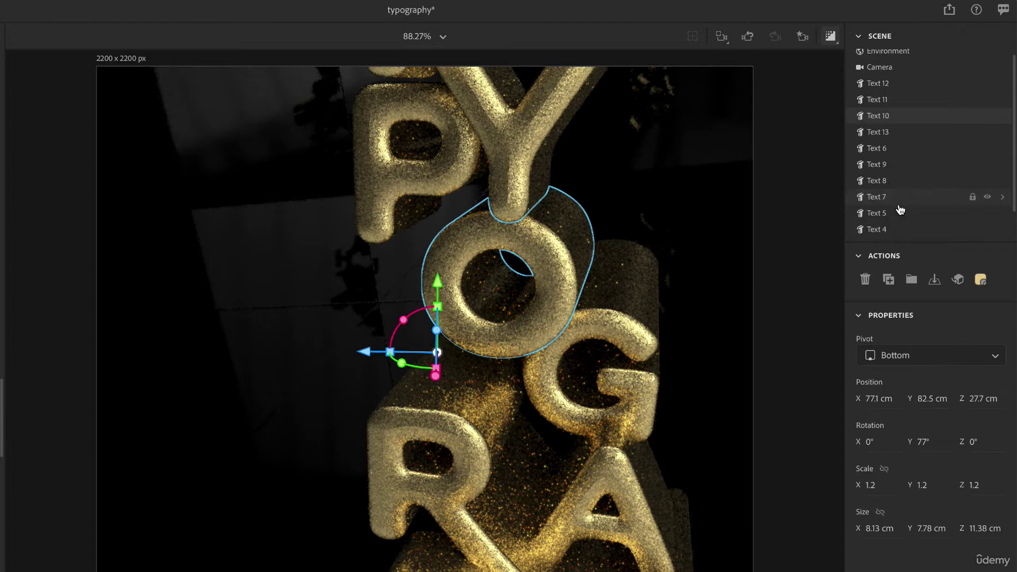
scroll(901, 211, down, 1)
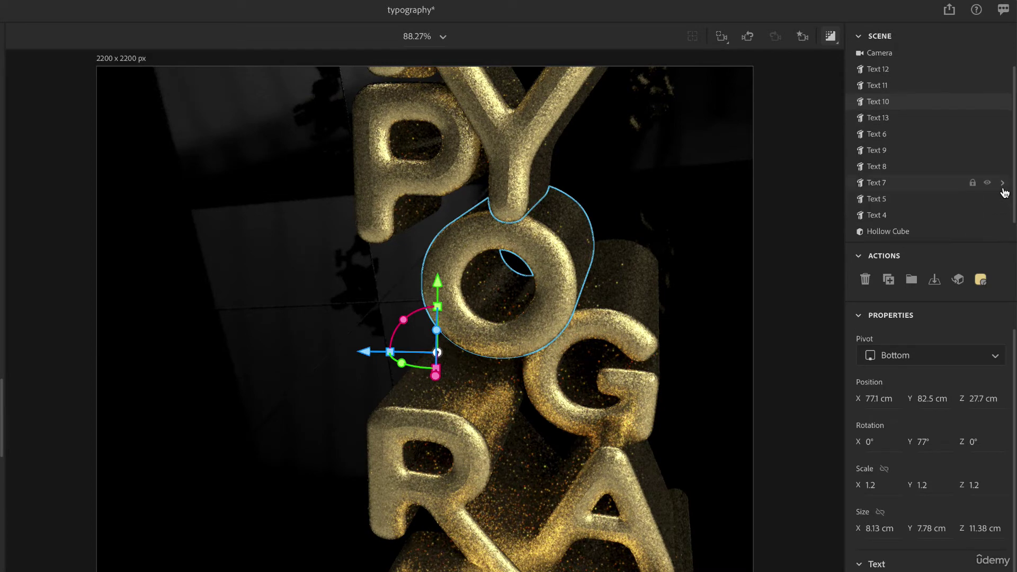
Expand Text 7's Side, Face, Bevel and Back materials, then turn off Render Preview.
click(1003, 187)
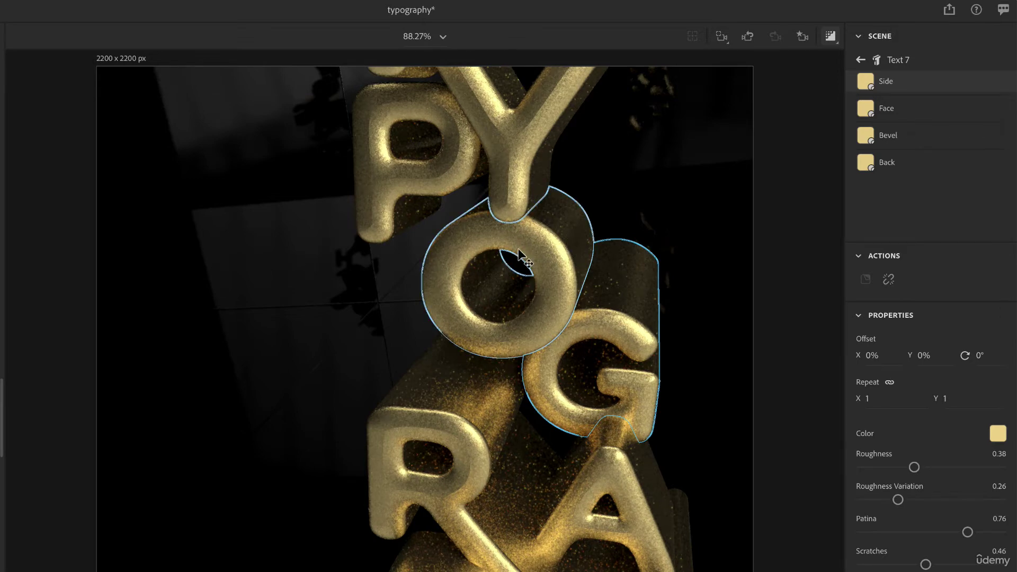
click(831, 38)
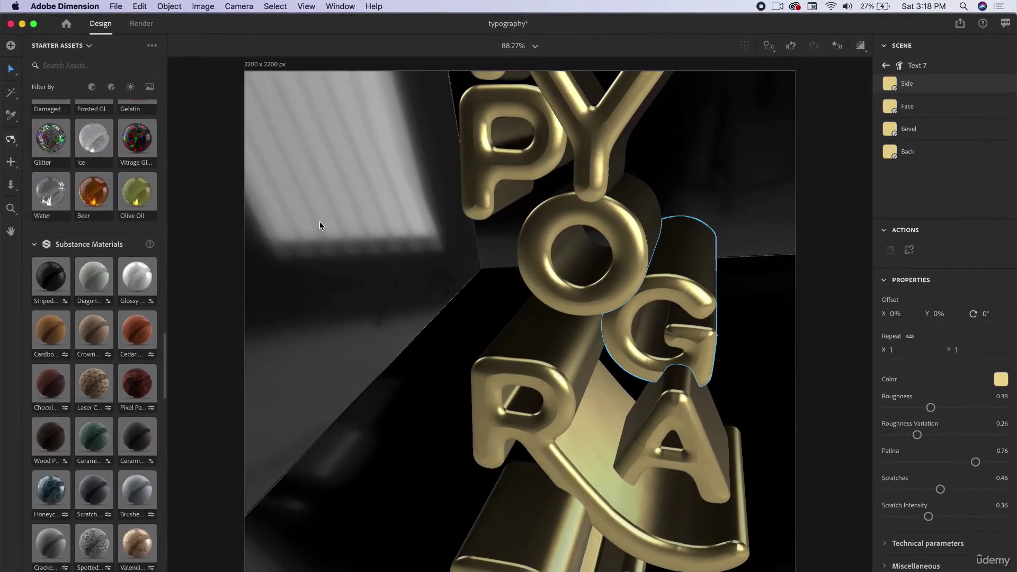
Orbit and dolly out to see the whole box, then undo back to the close-up.
mouse_move(545, 295)
mouse_down()
mouse_move(545, 345)
mouse_move(551, 281)
mouse_up()
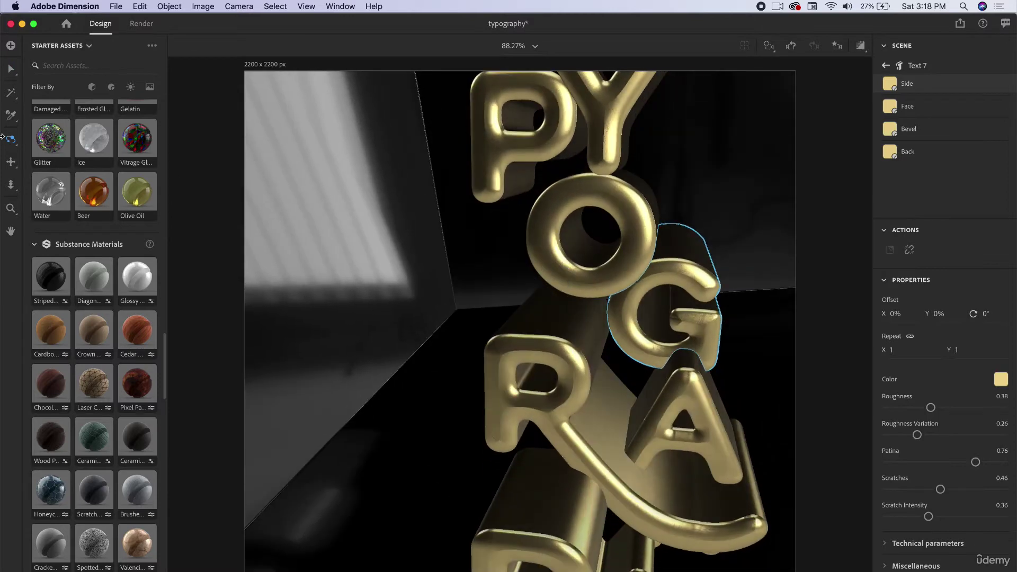
click(10, 184)
drag(461, 311, 461, 477)
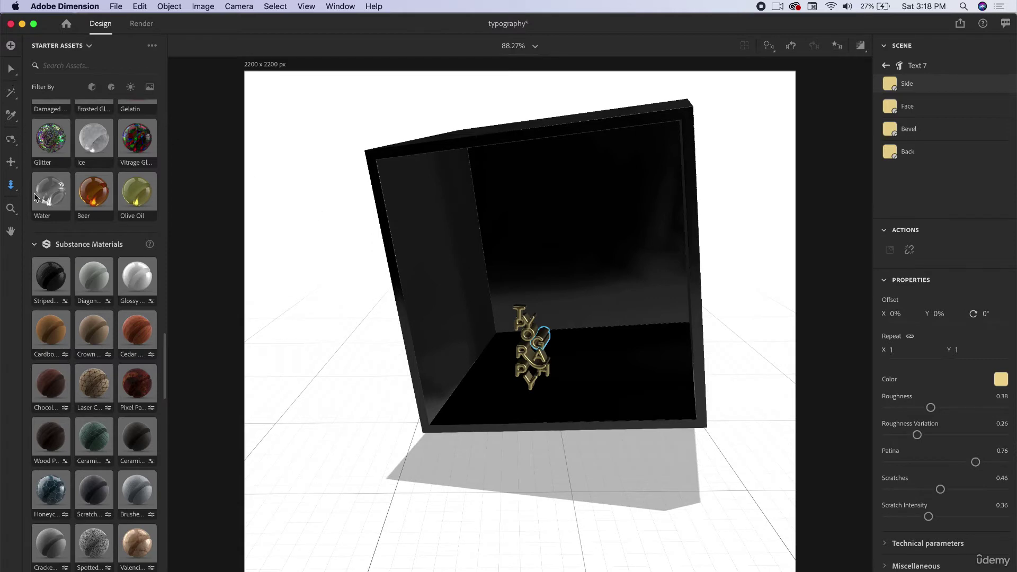
key(super+z)
key(v)
Move the T outward and down, rotate it on Y, then slide the Y toward it.
click(514, 138)
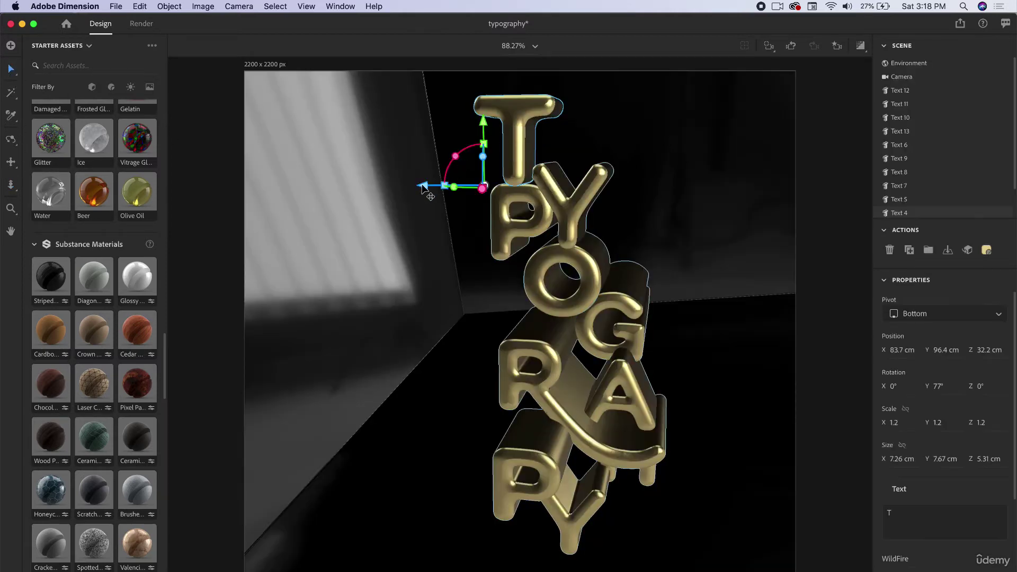
drag(424, 187, 365, 181)
drag(395, 137, 392, 192)
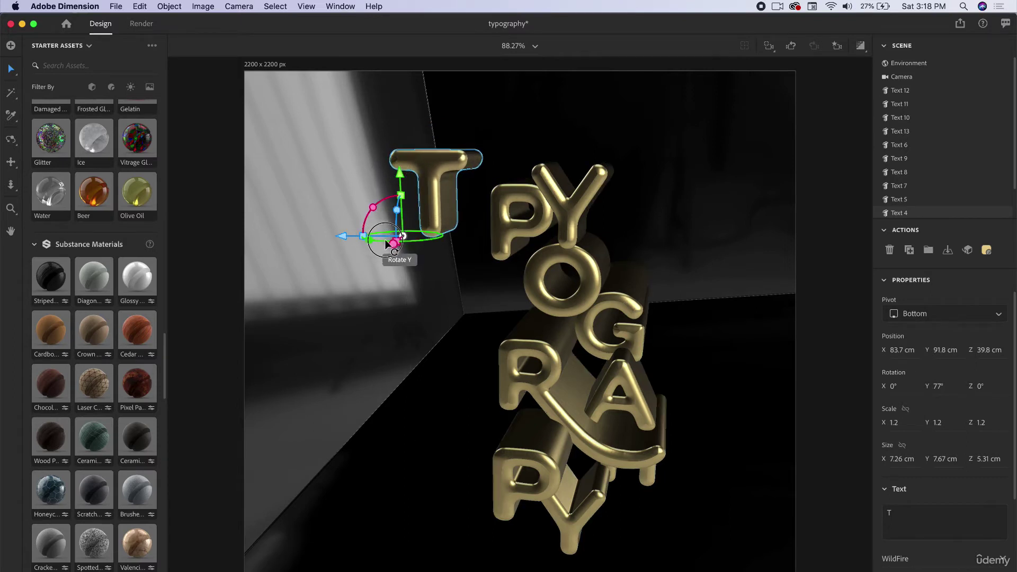
mouse_move(386, 241)
mouse_down()
mouse_move(402, 240)
mouse_move(390, 244)
mouse_up()
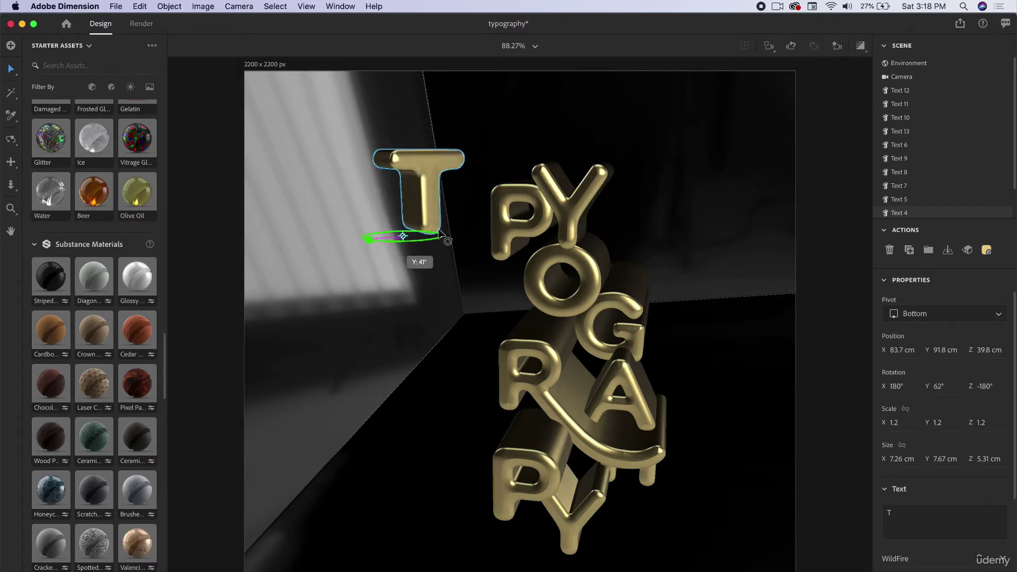
click(506, 217)
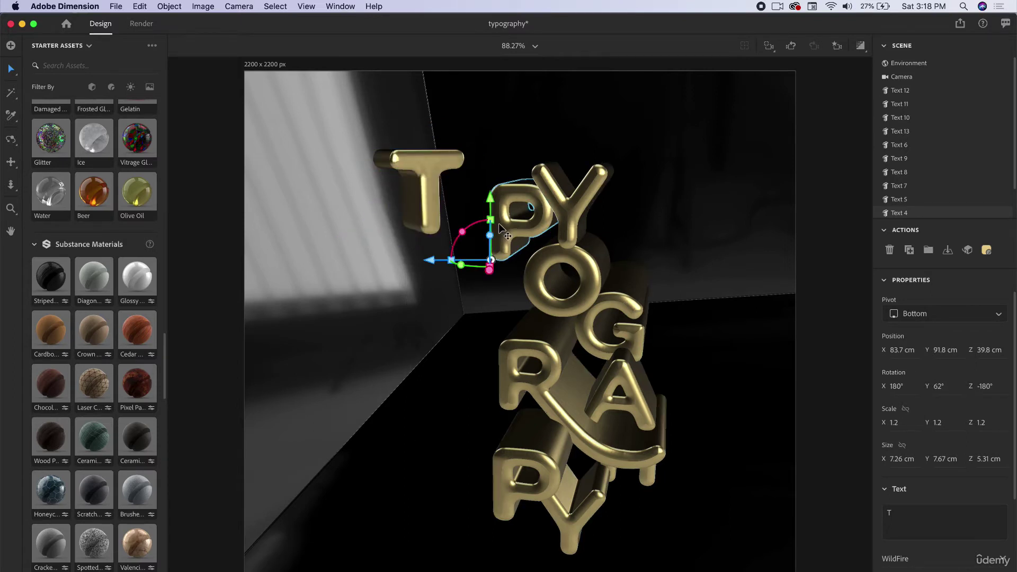
click(582, 200)
drag(468, 250, 365, 258)
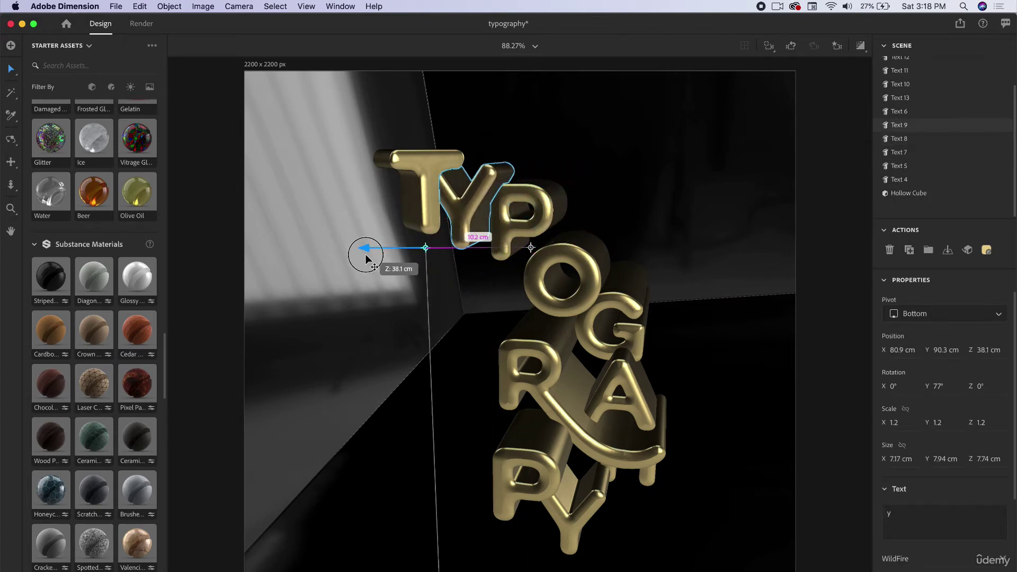
click(418, 201)
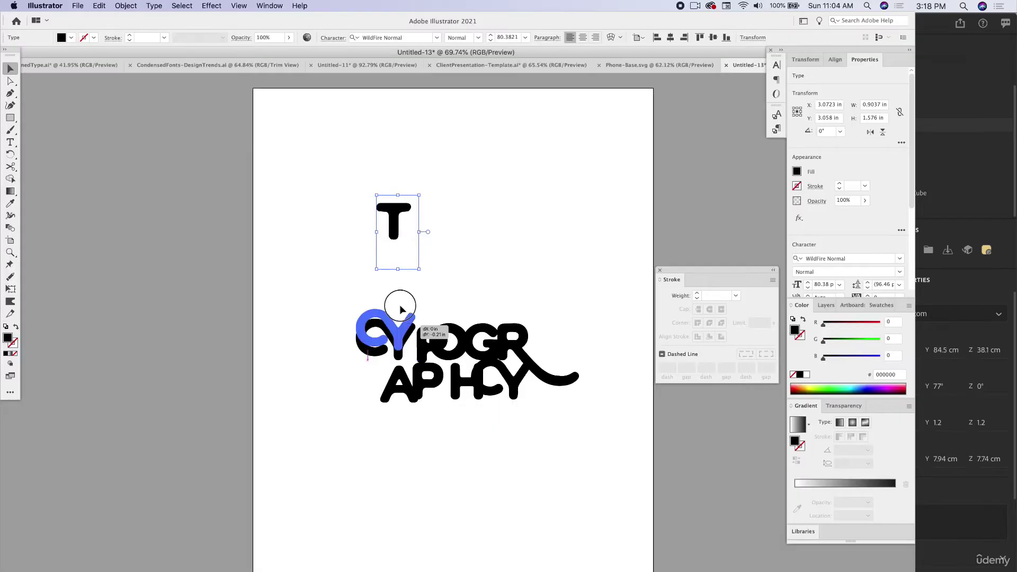
Drag CY, P, O, G, R, A, P and H into a tight vertical column beneath the T.
drag(400, 309, 425, 233)
click(495, 246)
drag(421, 343, 378, 280)
drag(456, 353, 430, 303)
drag(501, 354, 426, 327)
click(419, 355)
drag(405, 384, 405, 361)
drag(430, 380, 430, 374)
drag(466, 385, 392, 407)
drag(488, 391, 430, 428)
click(518, 441)
Lower the O and shift it along Z, then move the R down.
click(518, 466)
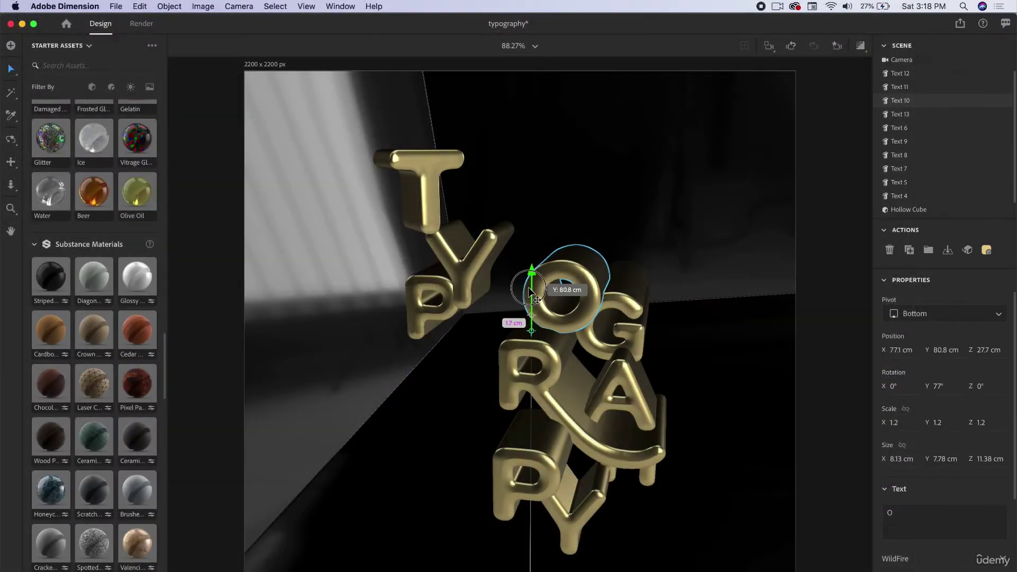
drag(529, 291, 530, 337)
drag(457, 365, 370, 352)
click(493, 387)
drag(508, 419, 386, 487)
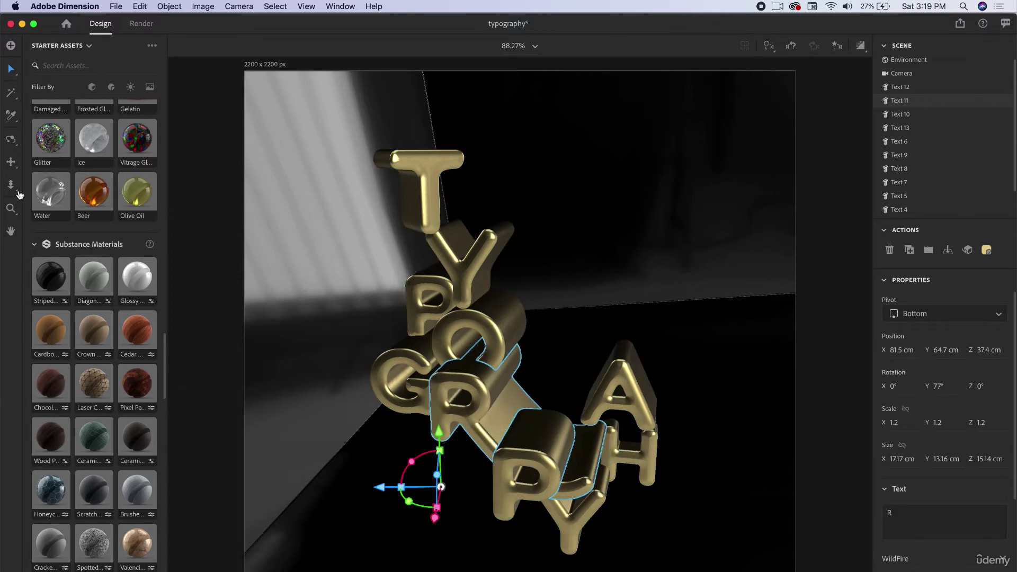
Orbit around the letters, then lower the T so it sits just above the Y.
click(11, 165)
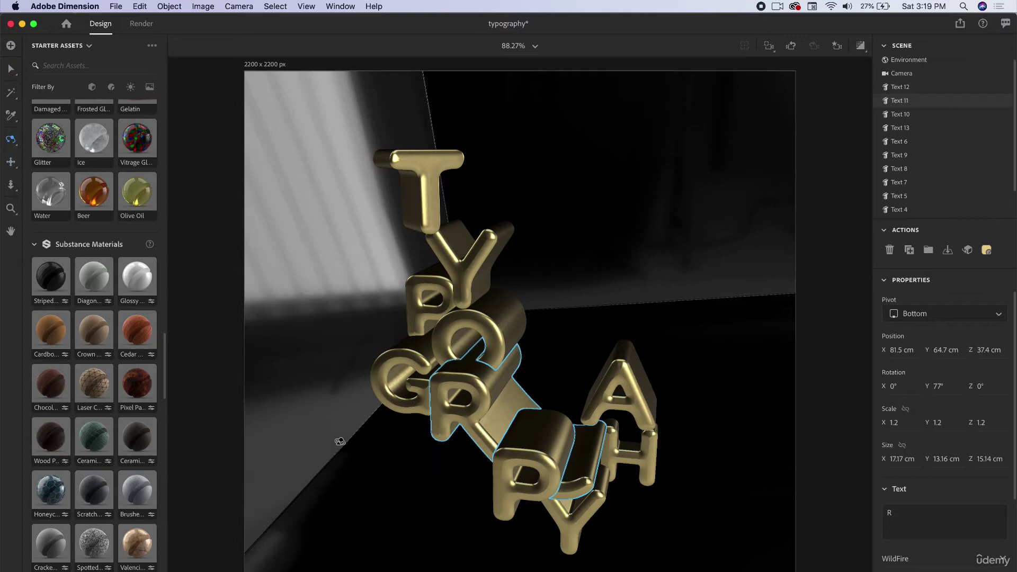
drag(340, 441, 415, 413)
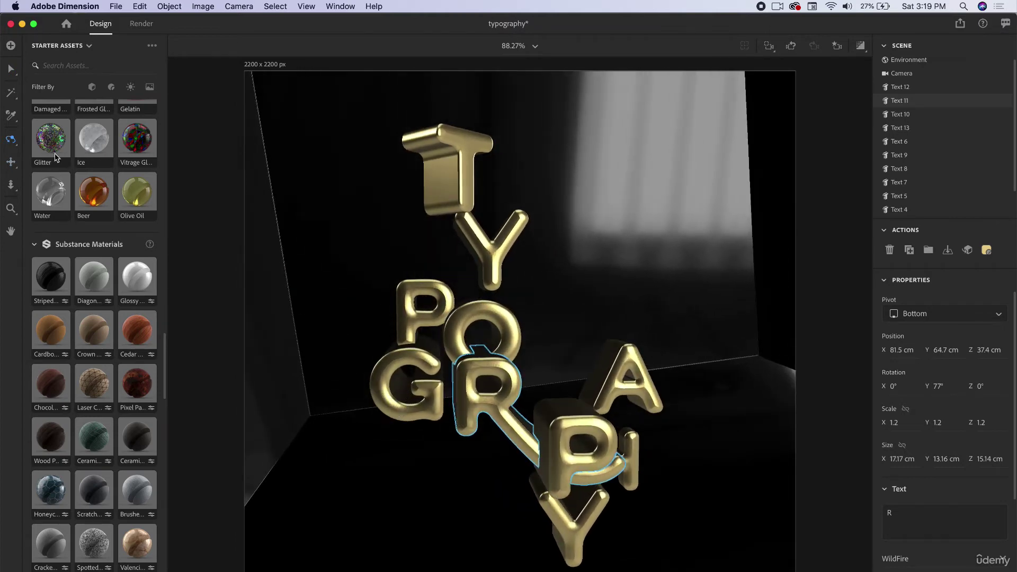
click(11, 70)
click(448, 169)
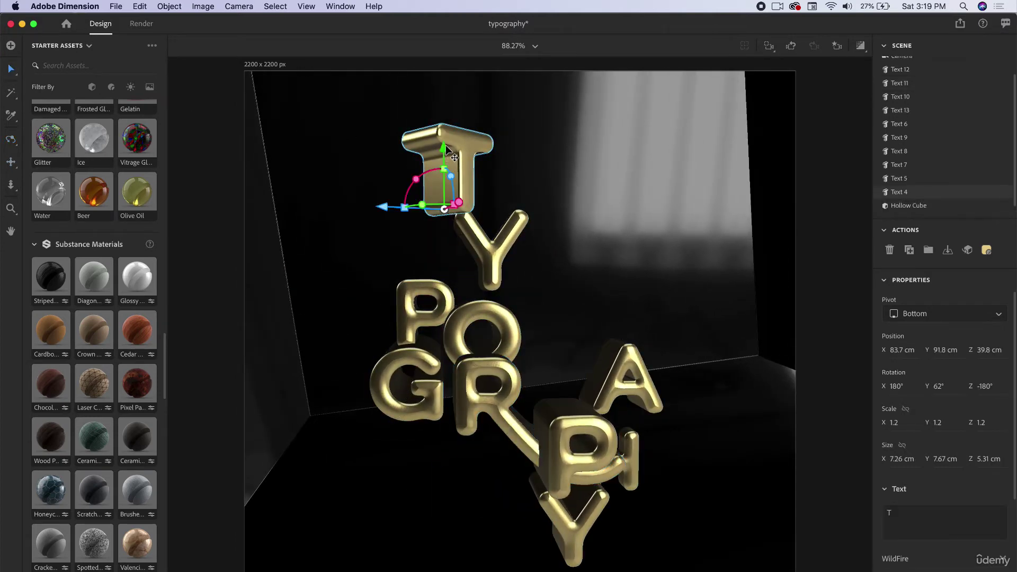
drag(448, 178, 467, 283)
click(471, 235)
drag(444, 243, 451, 238)
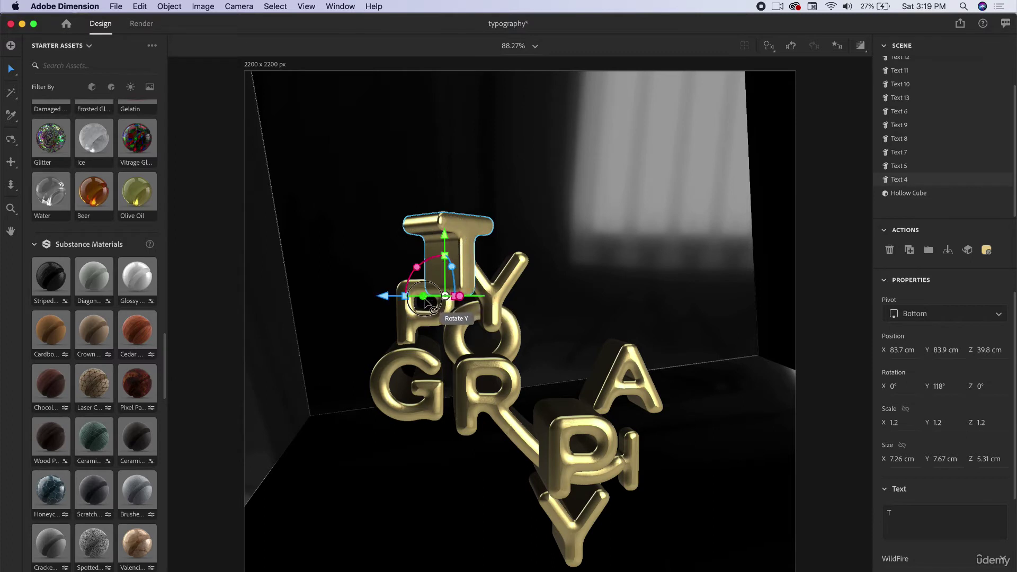
Rotate the T to face forward and turn the R to 83° on Y.
drag(445, 296, 373, 300)
click(480, 392)
drag(444, 500, 461, 478)
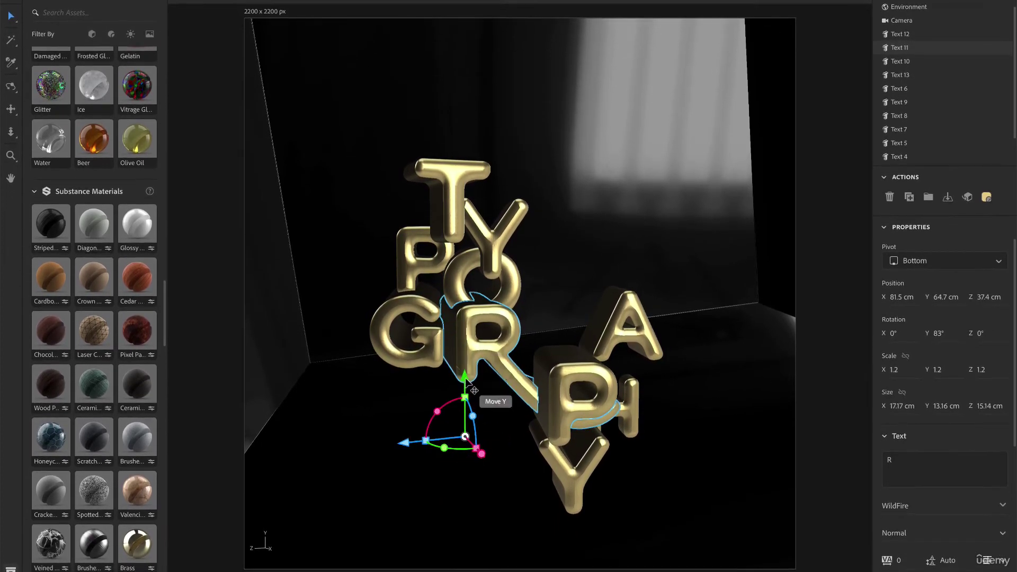
Lower the R slightly, then move the P forward and left beneath the G.
drag(461, 382, 462, 398)
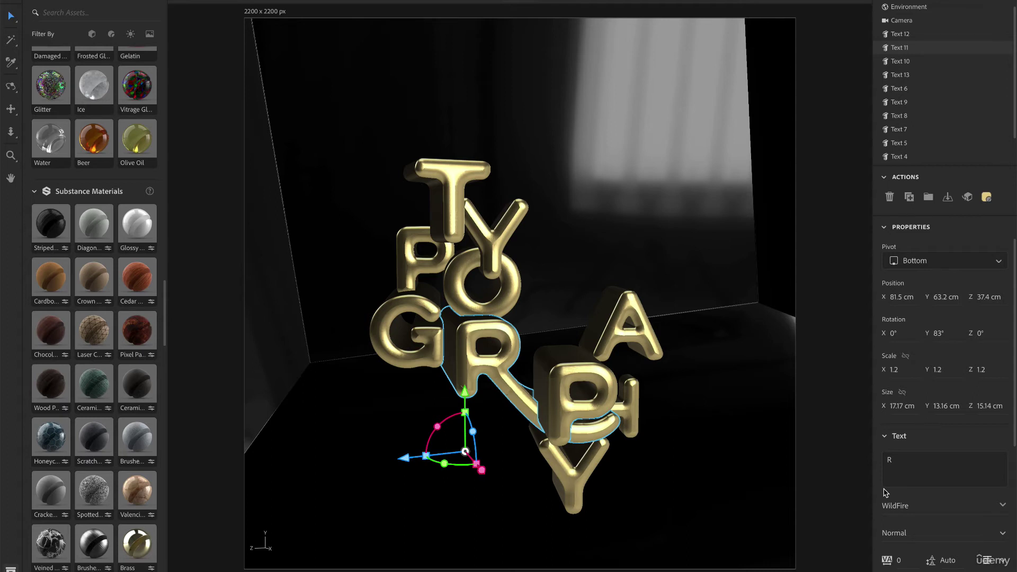
mouse_move(465, 394)
mouse_down()
mouse_move(464, 414)
mouse_move(465, 395)
mouse_up()
click(573, 365)
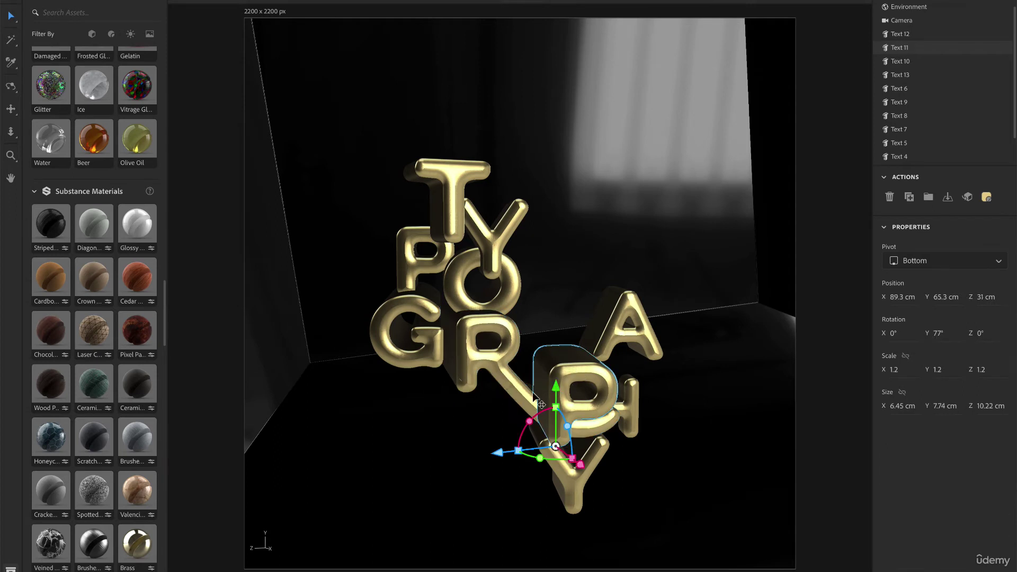
drag(497, 452, 332, 455)
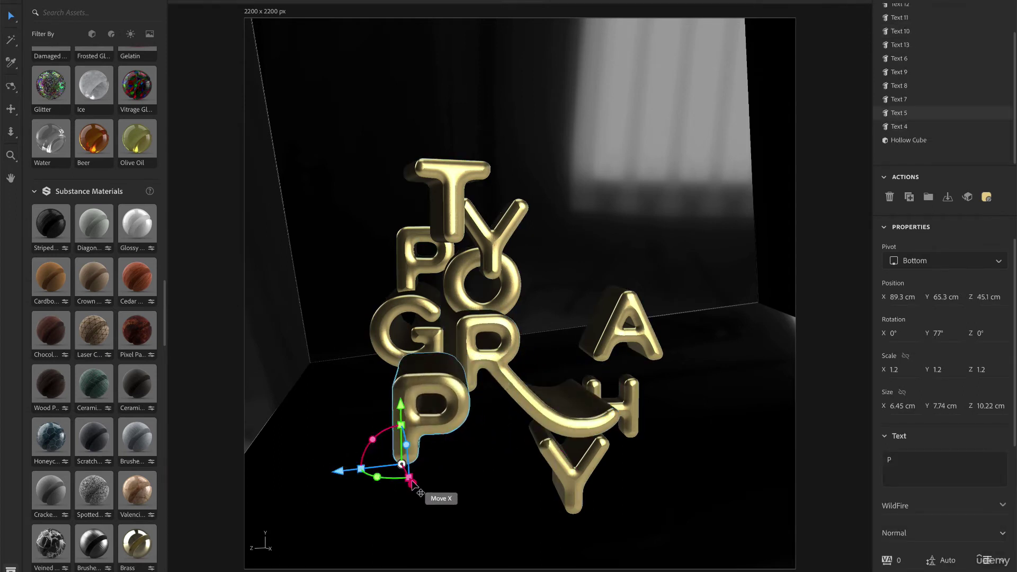
drag(410, 478, 381, 424)
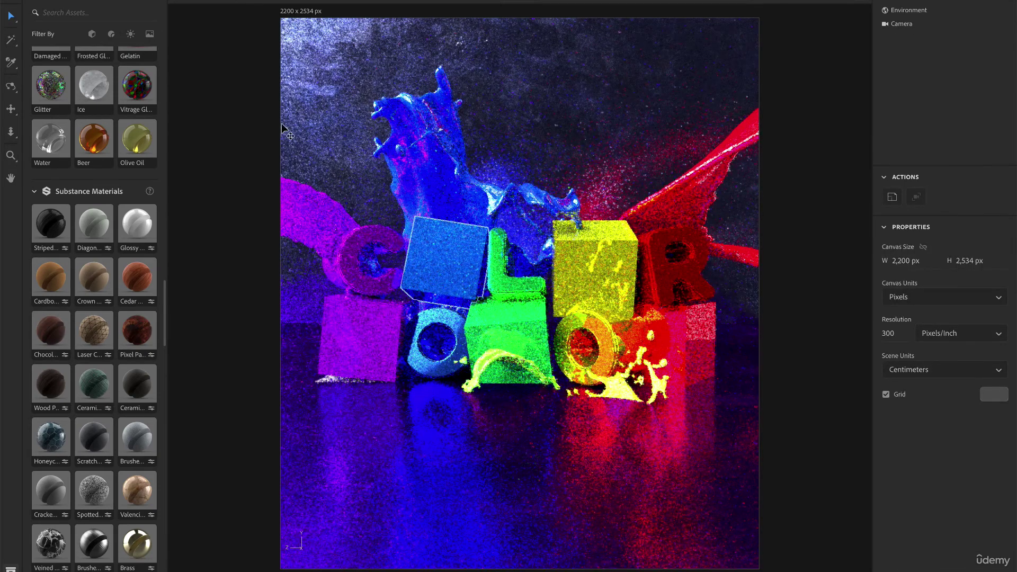
click(447, 254)
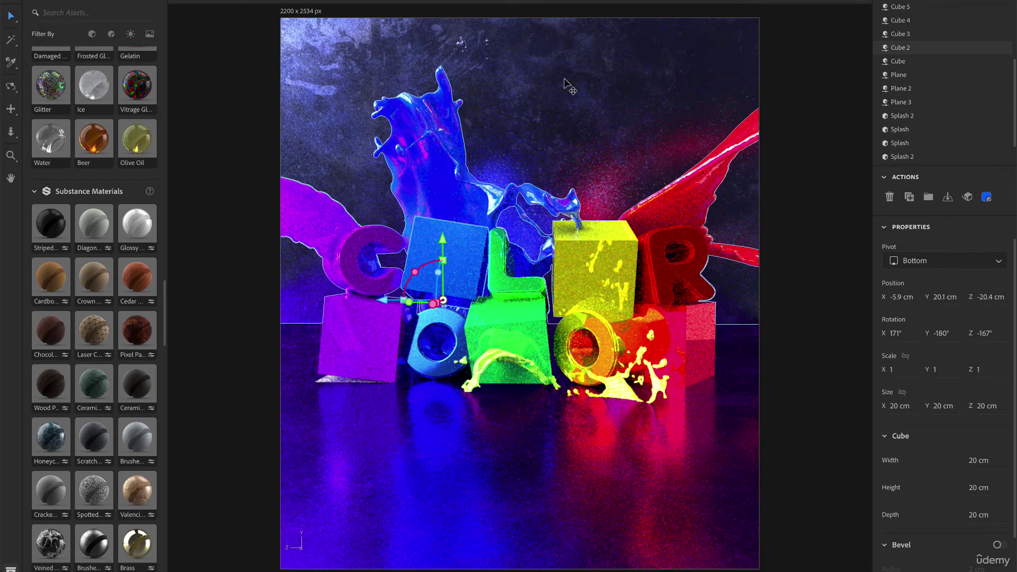
click(430, 139)
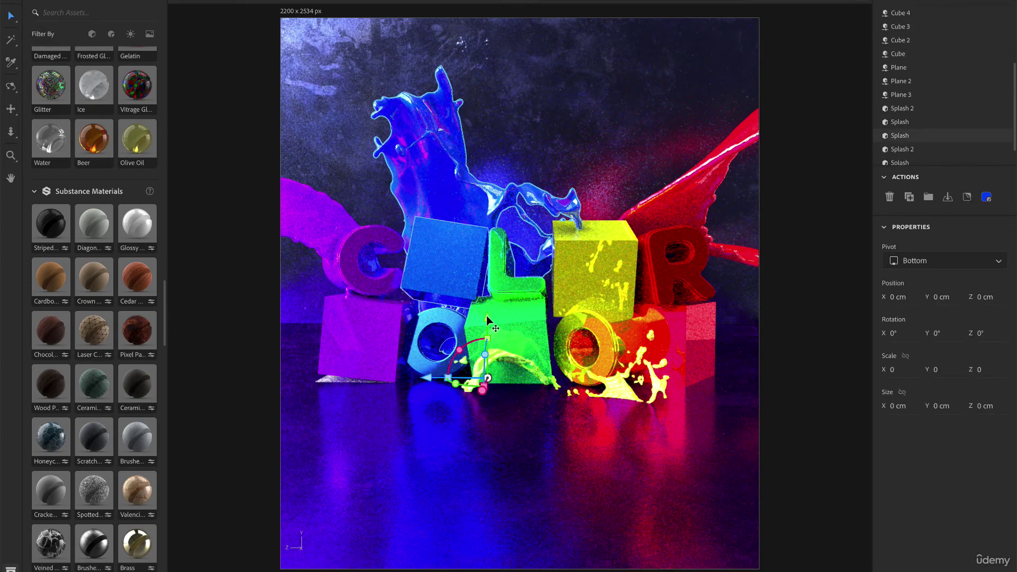
drag(487, 316, 489, 347)
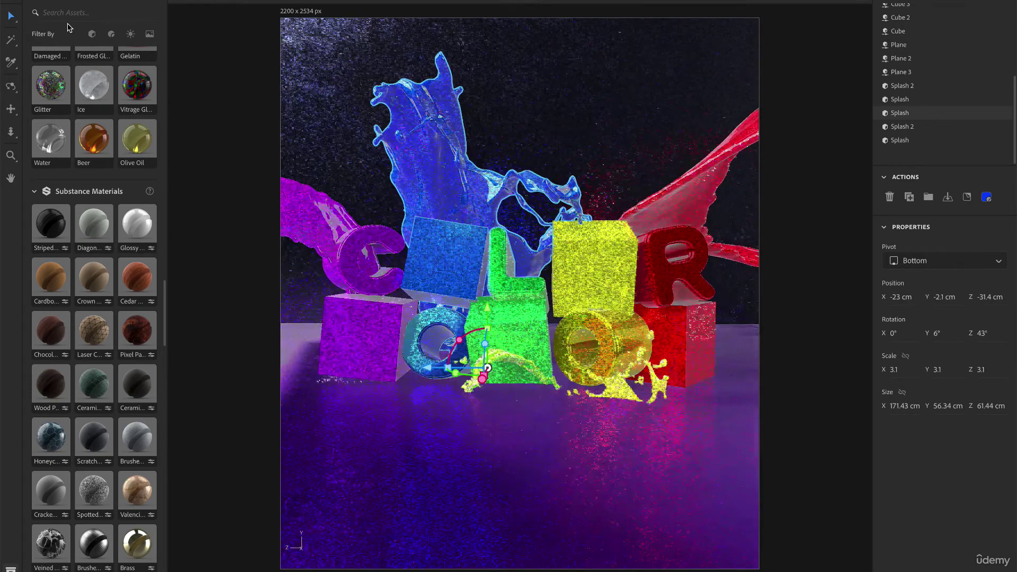
scroll(107, 292, down, 20)
scroll(107, 291, up, 10)
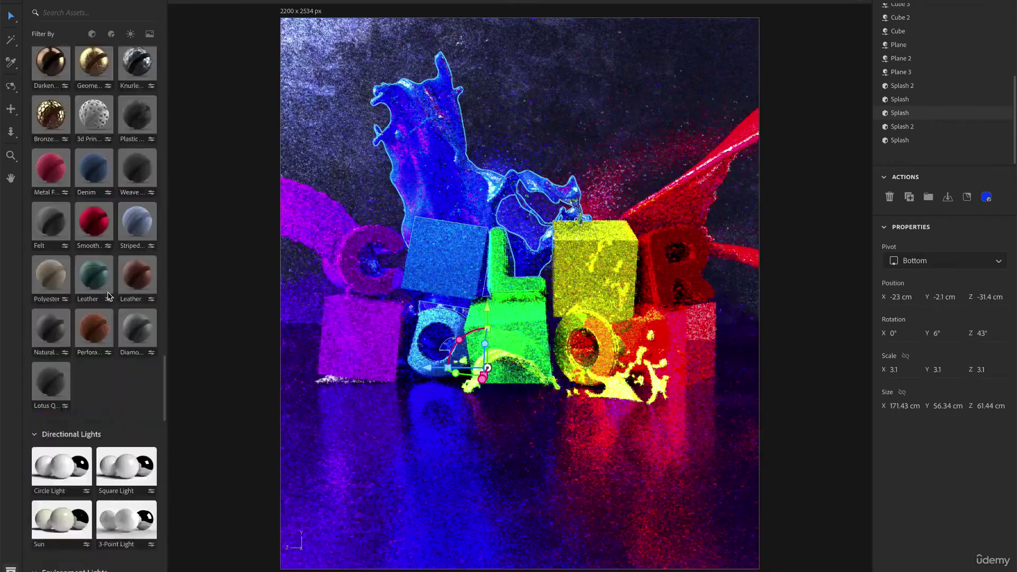
scroll(107, 291, up, 15)
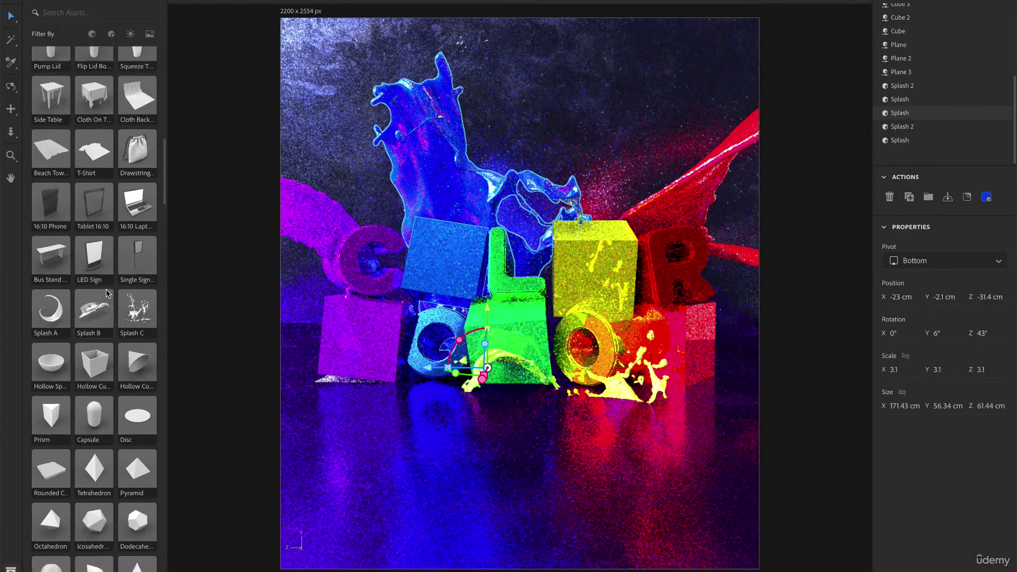
scroll(108, 293, up, 1)
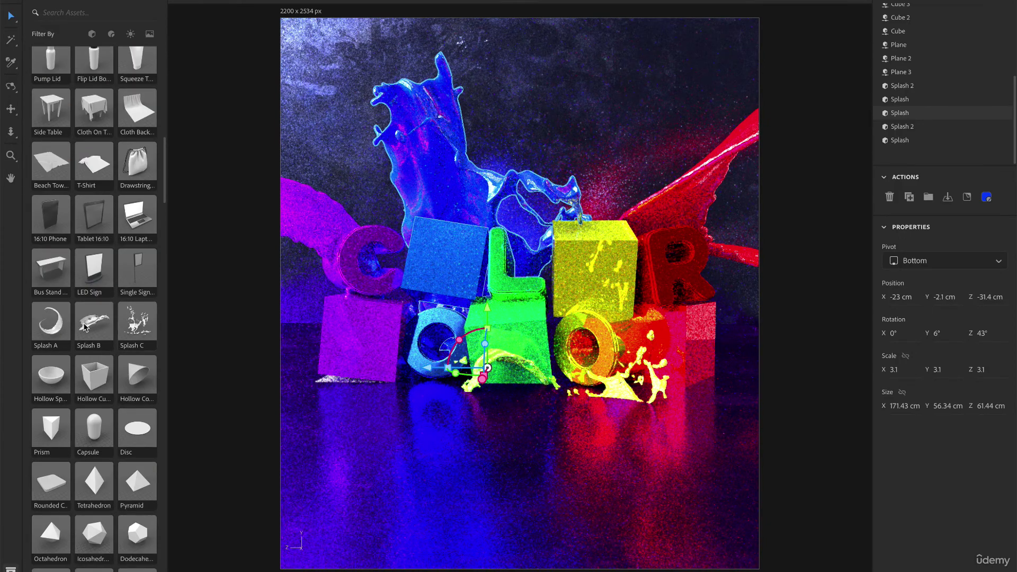
drag(53, 316, 494, 435)
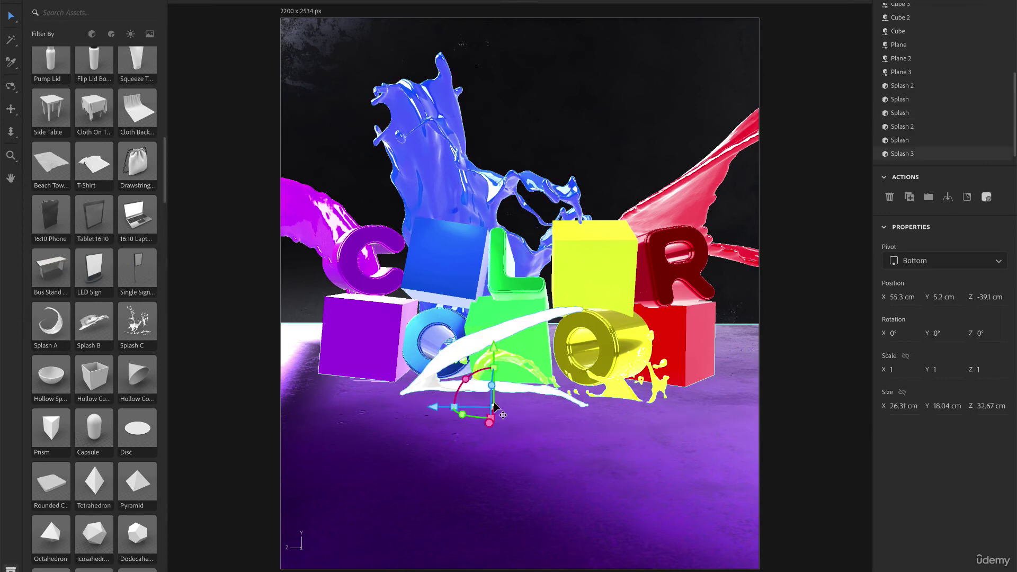
drag(494, 354, 490, 99)
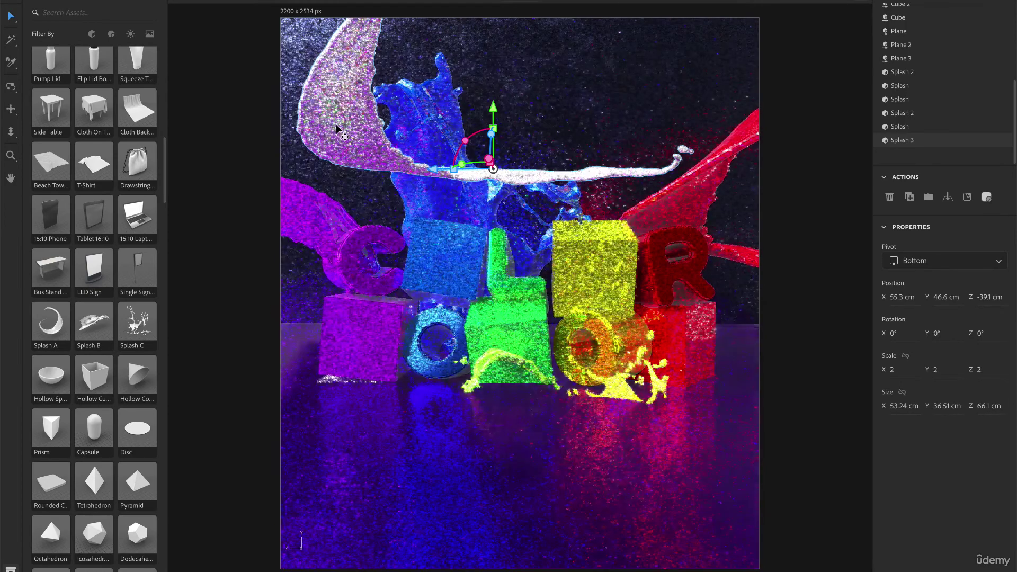
key(Delete)
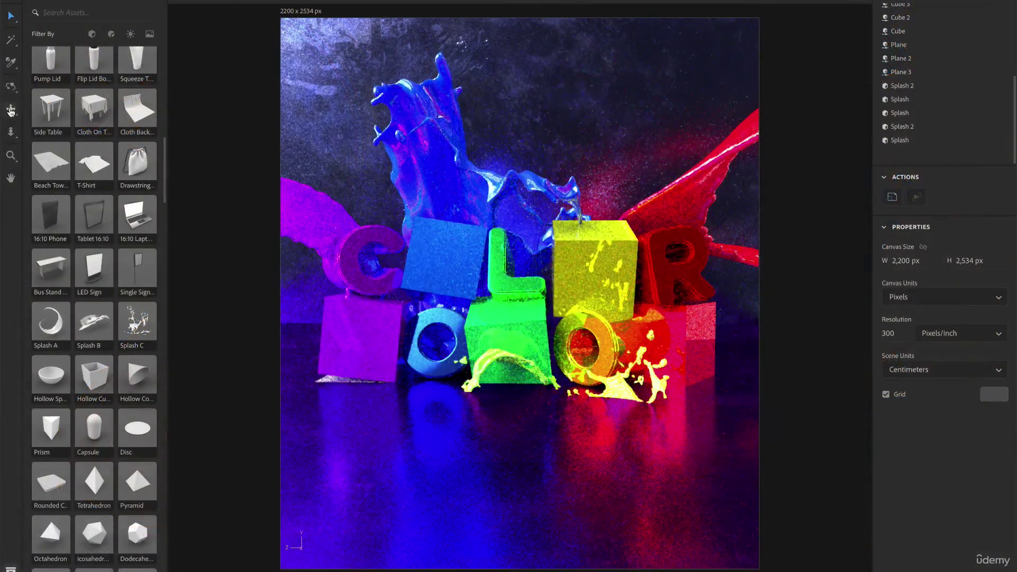
drag(366, 335, 343, 226)
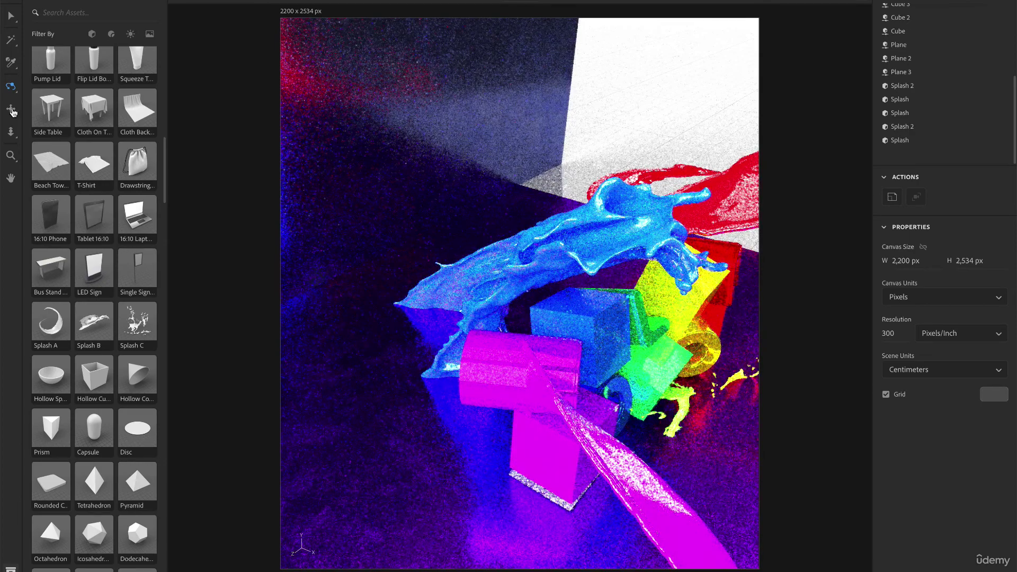
drag(612, 415, 445, 275)
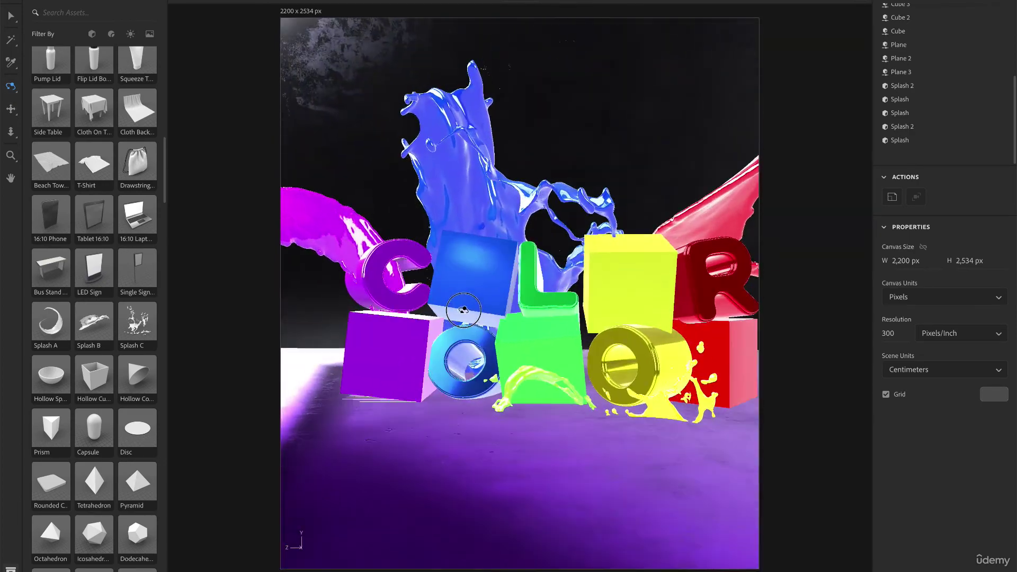
click(10, 132)
drag(474, 435, 485, 535)
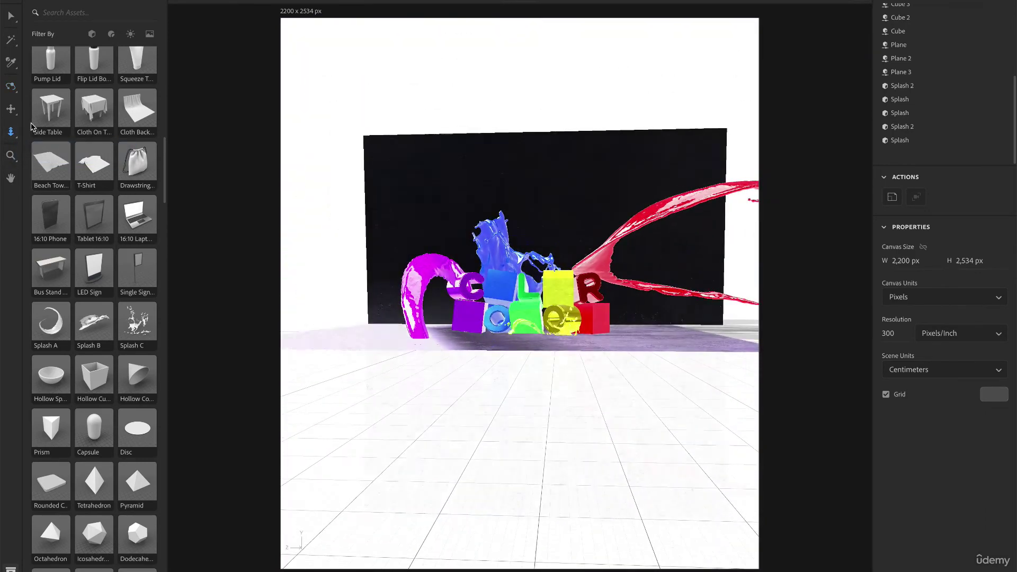
drag(500, 265, 500, 293)
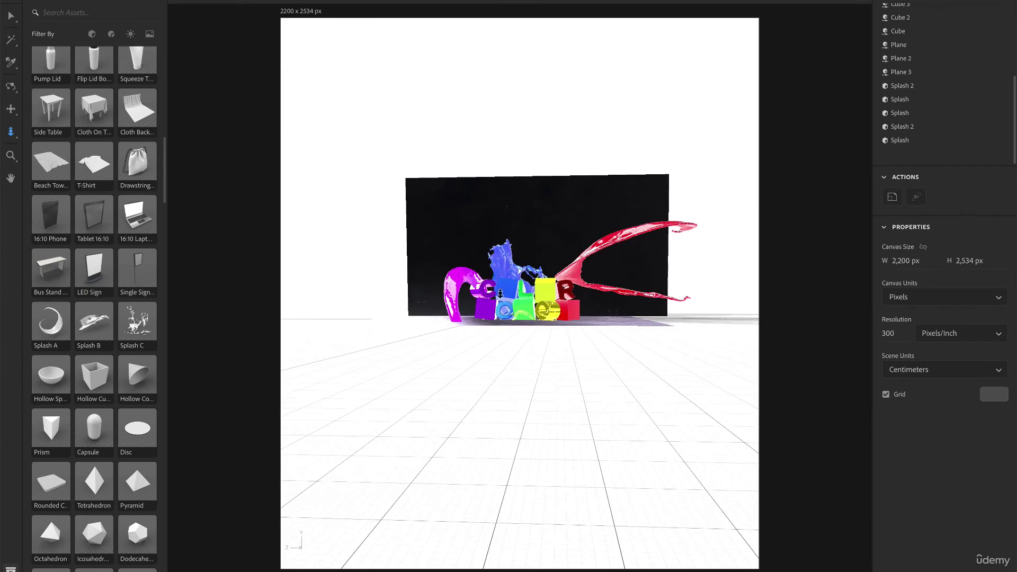
key(1)
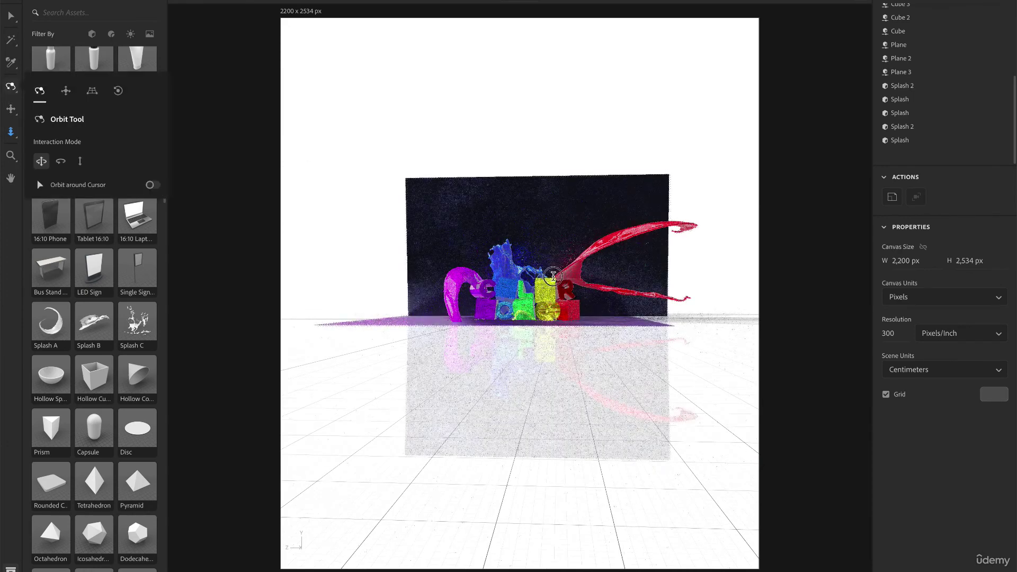
drag(553, 254, 513, 282)
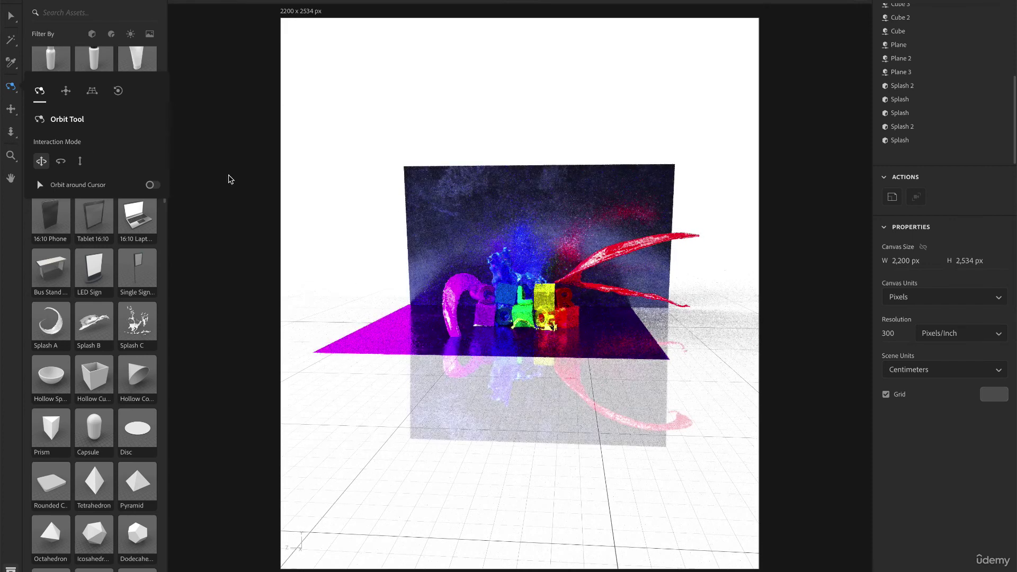
drag(522, 310, 524, 324)
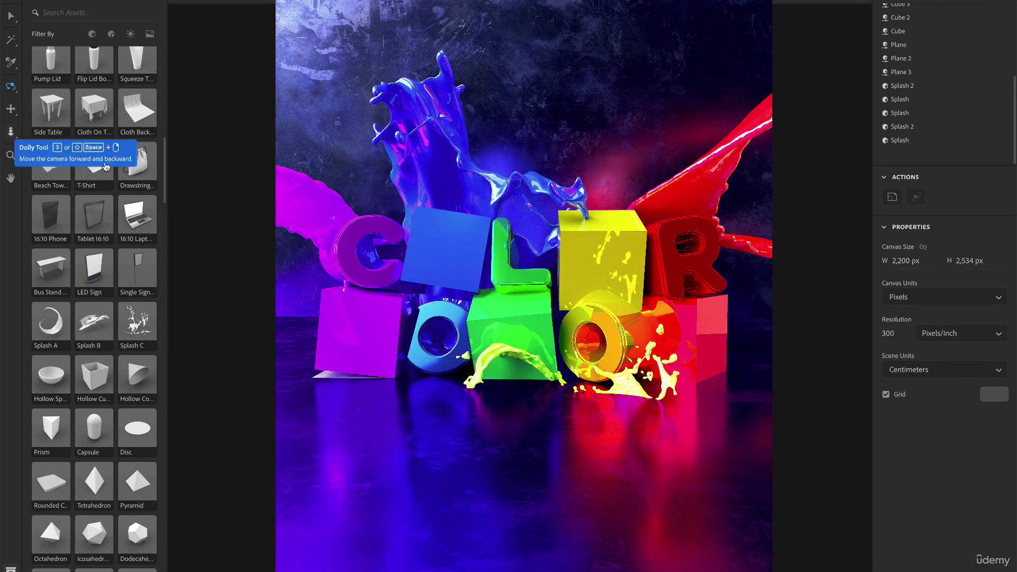
Switch to the Dolly Tool with the 3 shortcut to pull the camera back.
key(3)
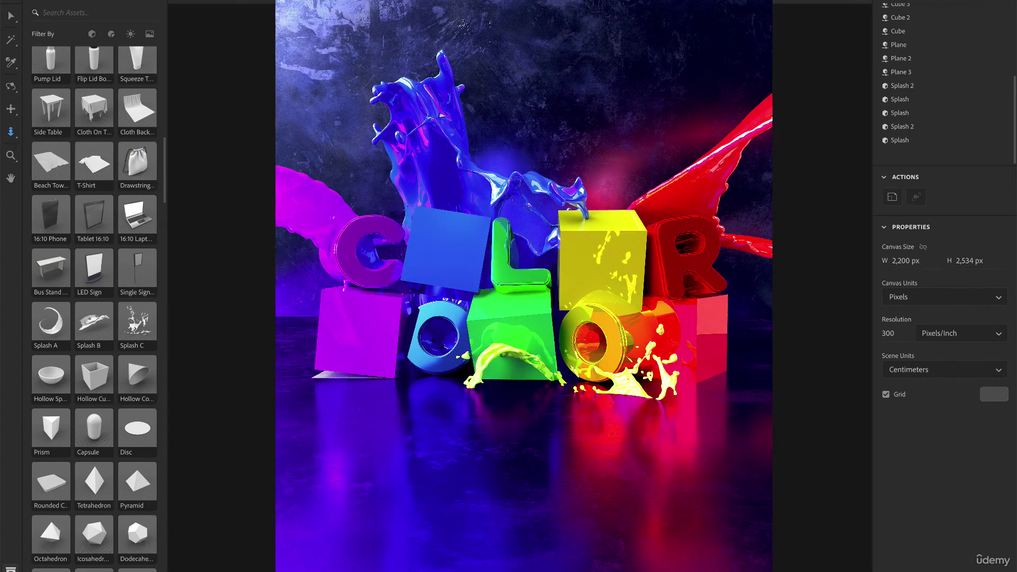